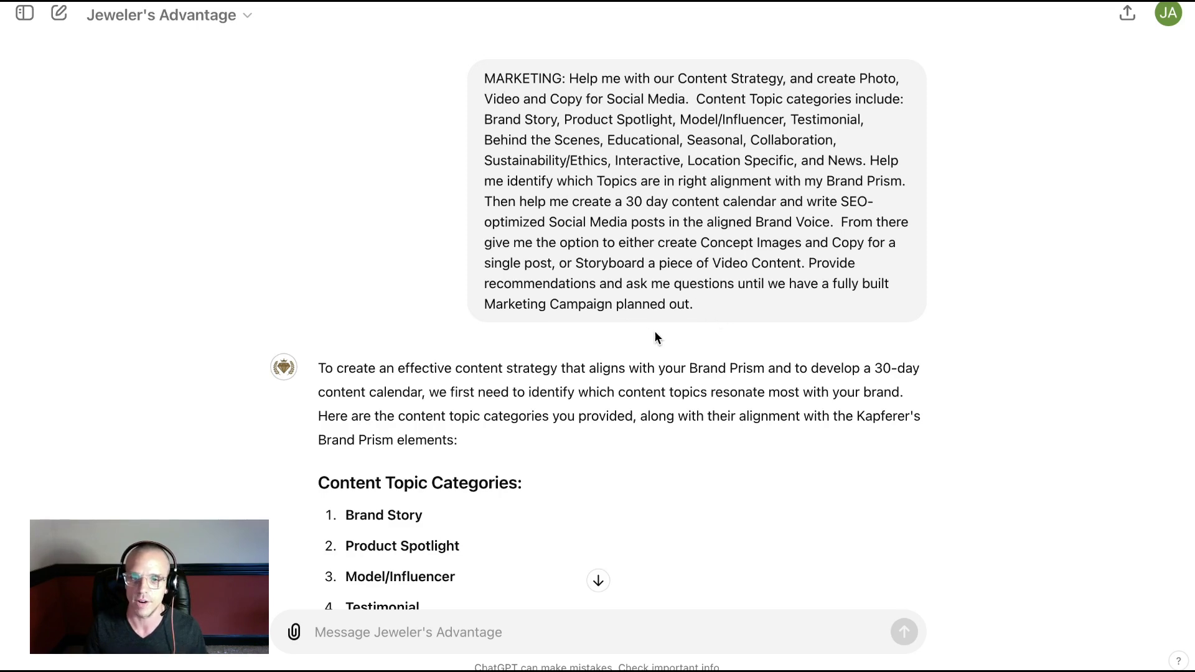
Step: Review the reply, briefly highlighting the 30-day calendar request in the prompt, then clear it
scroll(656, 330, "down", 2)
scroll(657, 336, "down", 3)
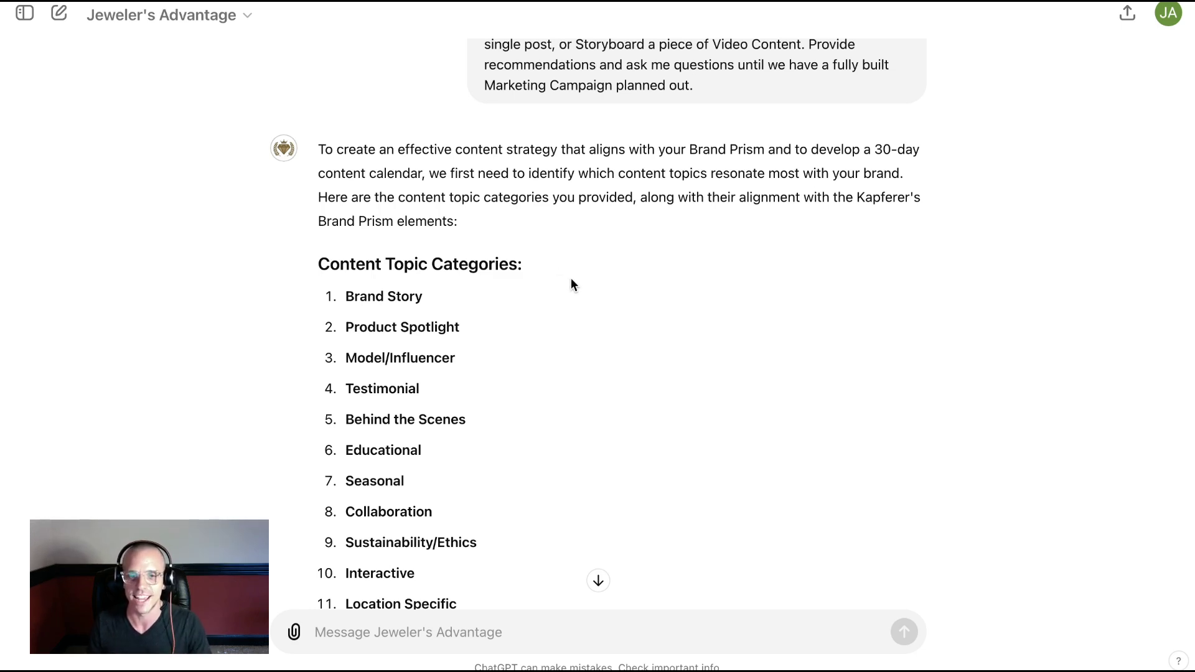
scroll(570, 286, "down", 3)
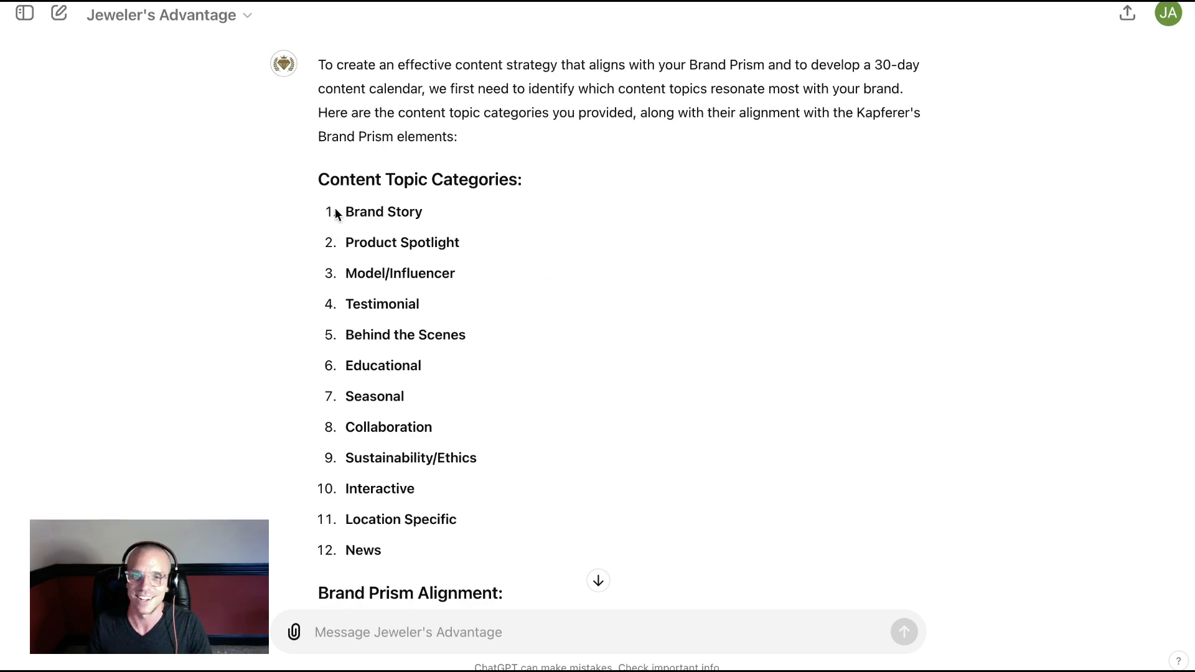
scroll(368, 163, "up", 5)
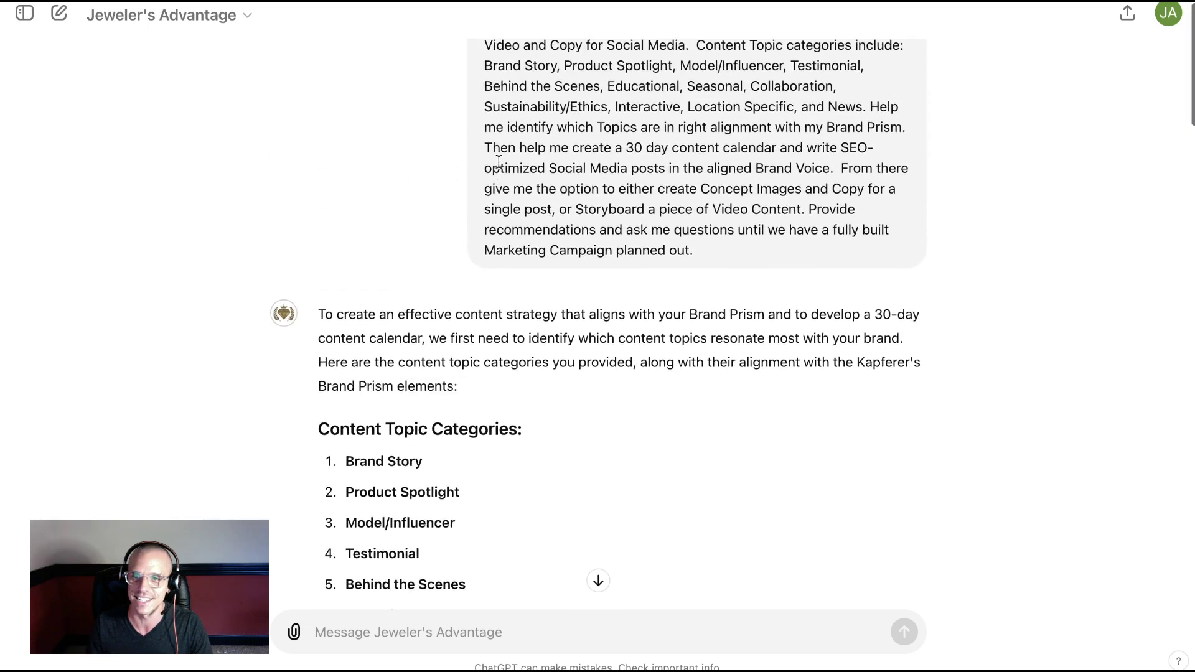
scroll(713, 193, "up", 1)
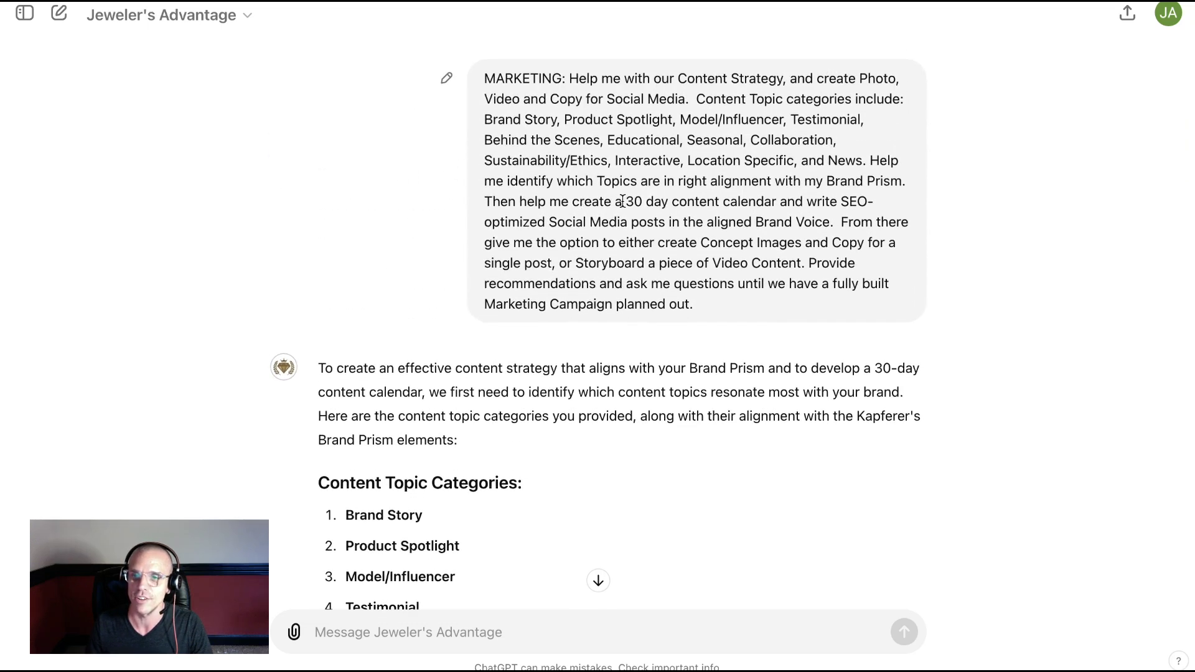
left_click_drag(622, 201, 825, 228)
left_click(696, 360)
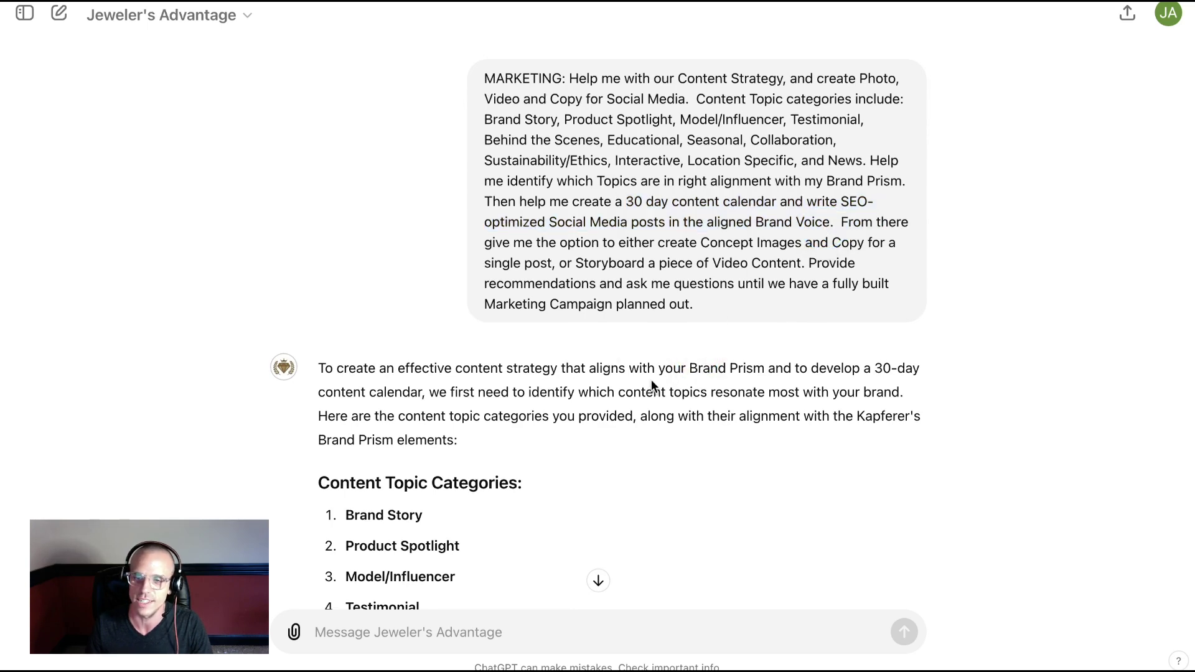
Step: Select and copy the Brand Prism Alignment list, Physique through Reflection
scroll(569, 374, "down", 1)
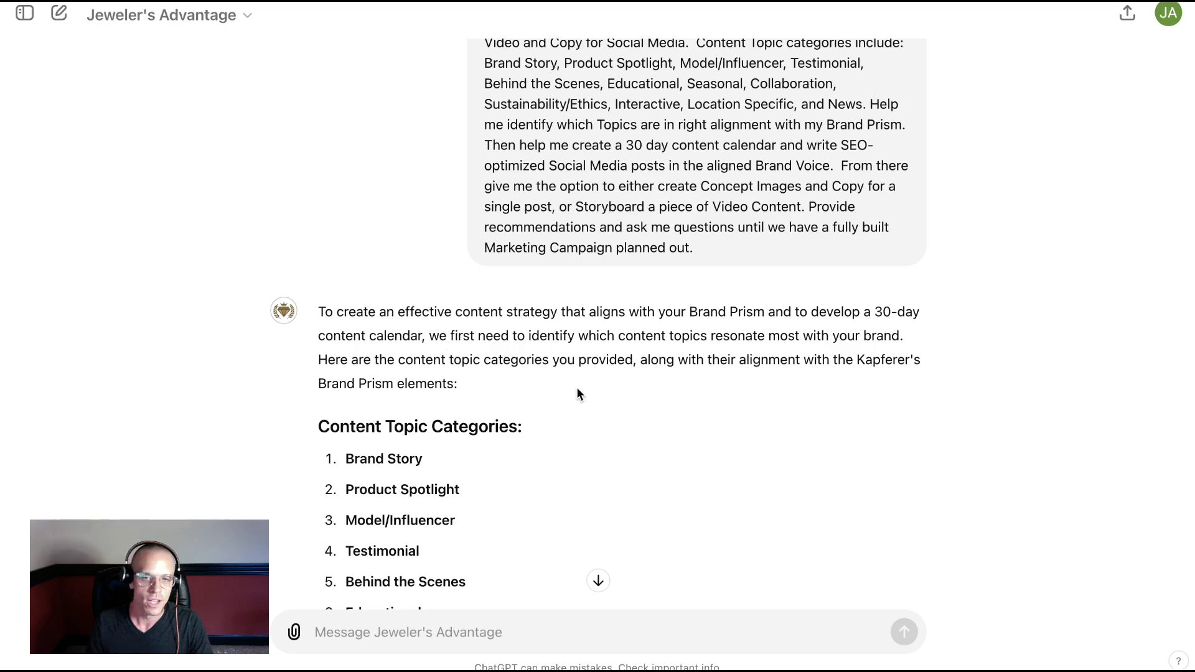
scroll(576, 392, "down", 2)
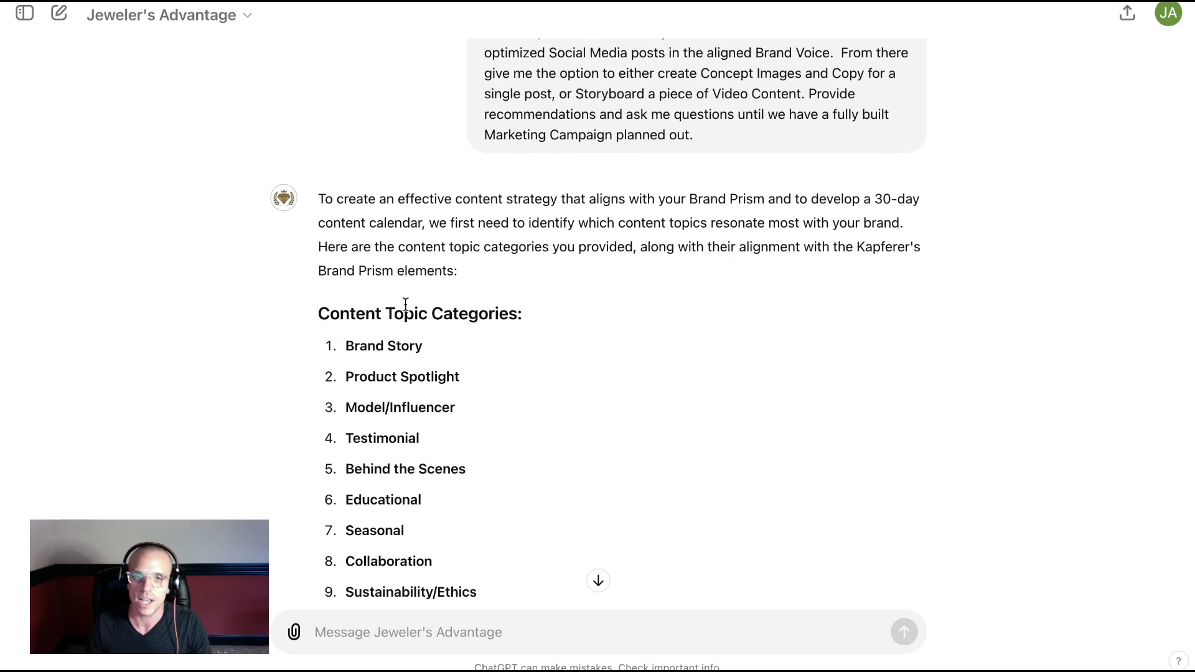
scroll(538, 341, "down", 1)
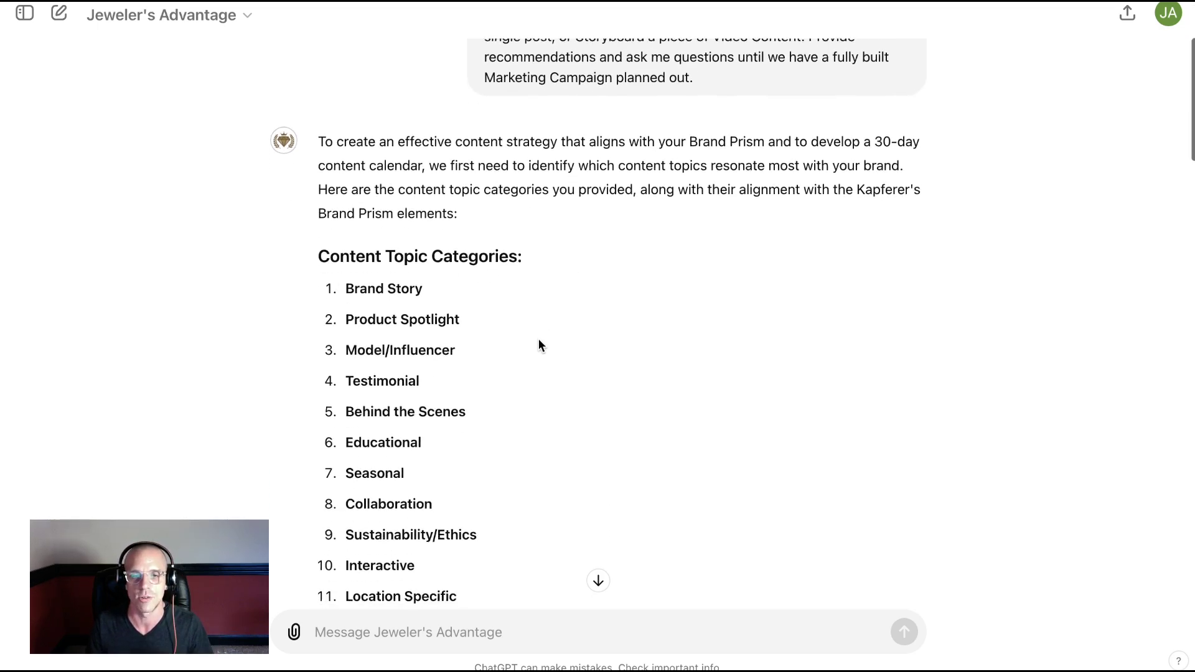
scroll(539, 346, "down", 2)
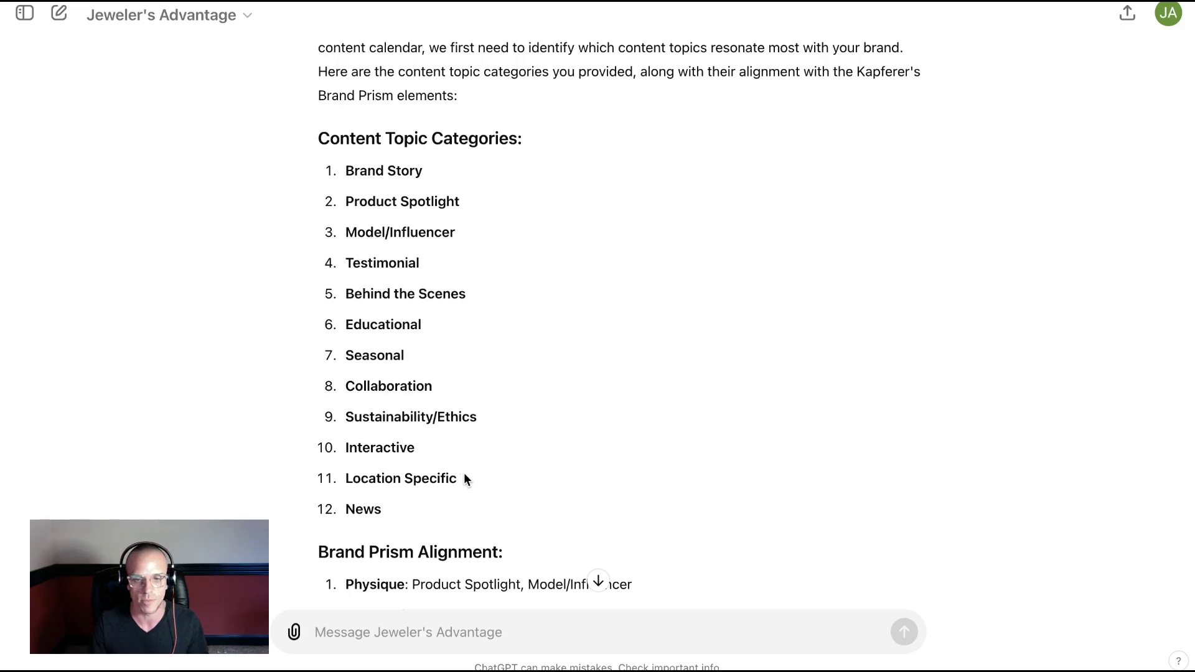
scroll(488, 476, "down", 5)
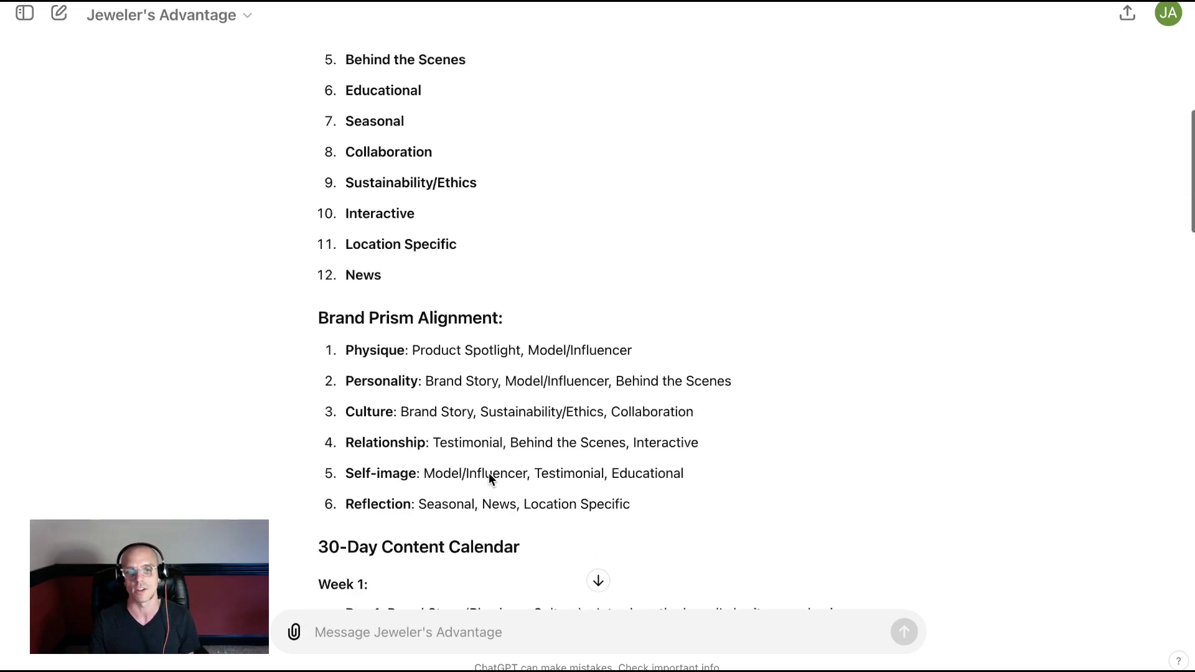
scroll(520, 230, "up", 5)
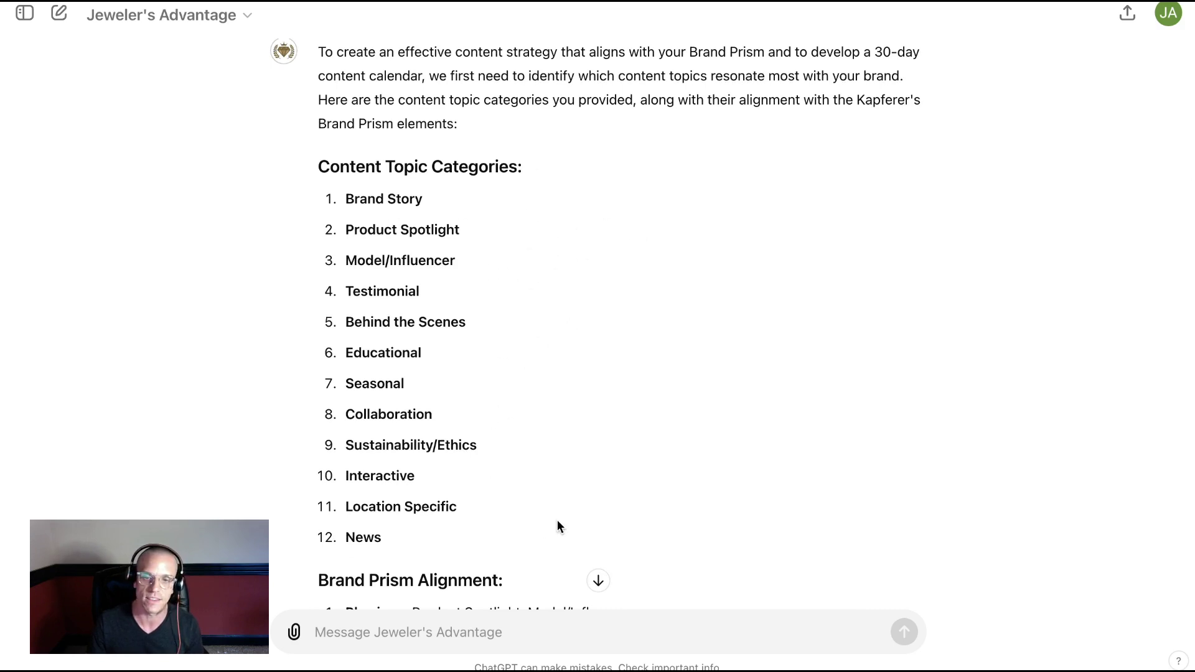
scroll(596, 484, "down", 6)
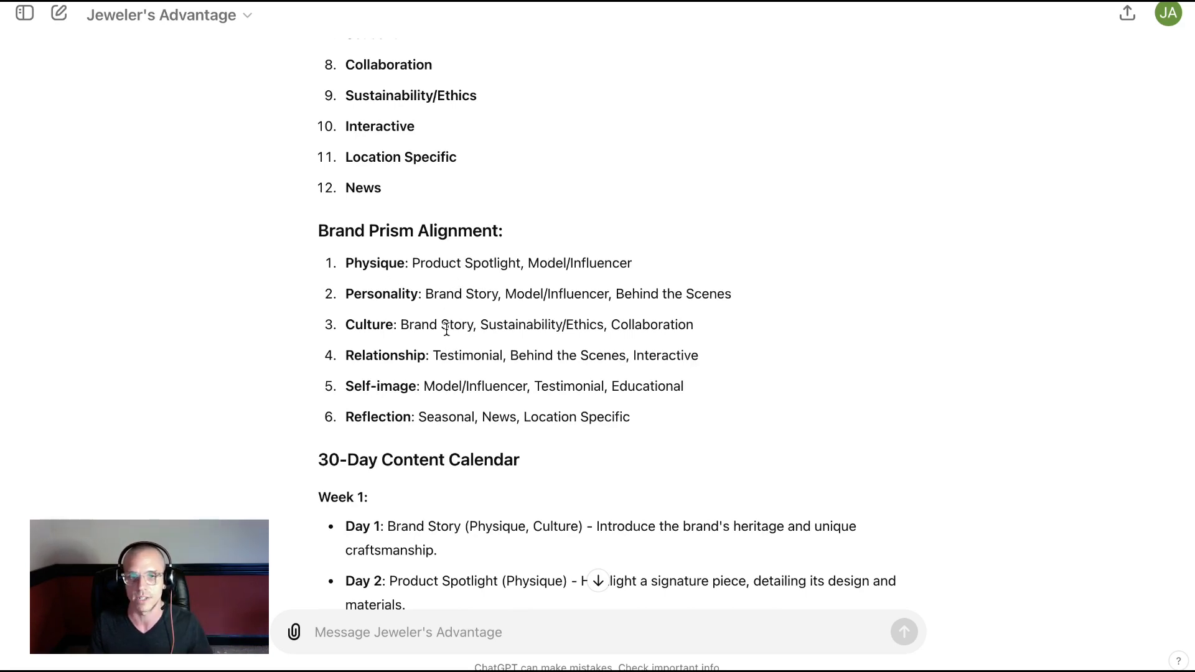
left_click_drag(670, 421, 312, 224)
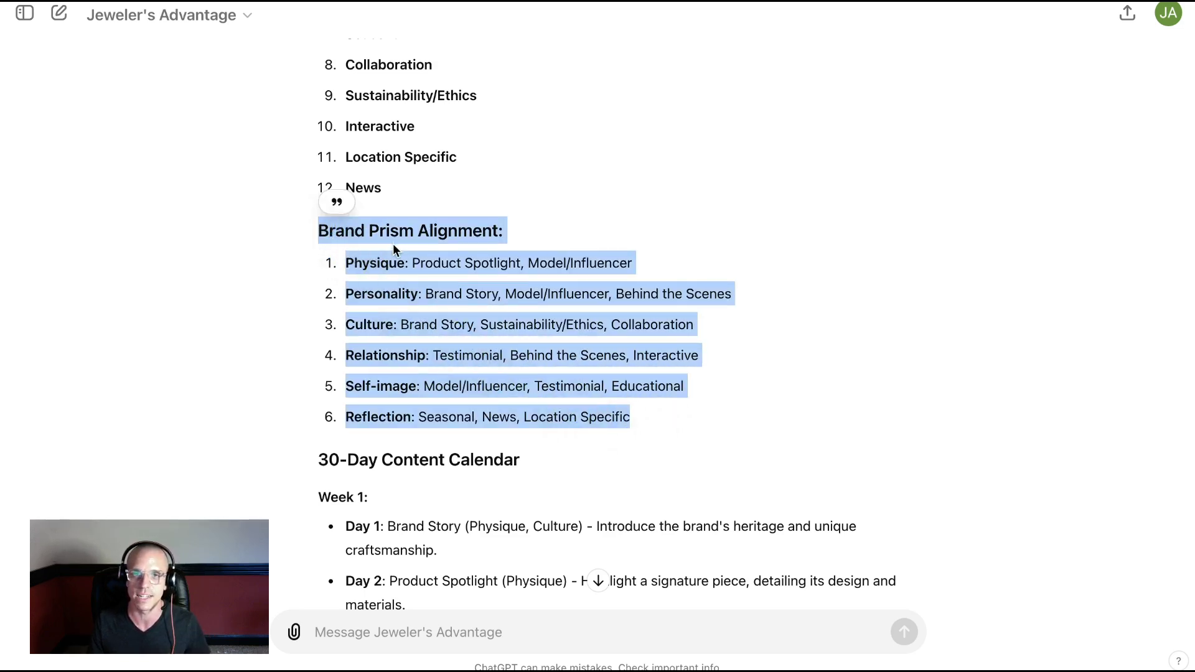
key("super+shift+o")
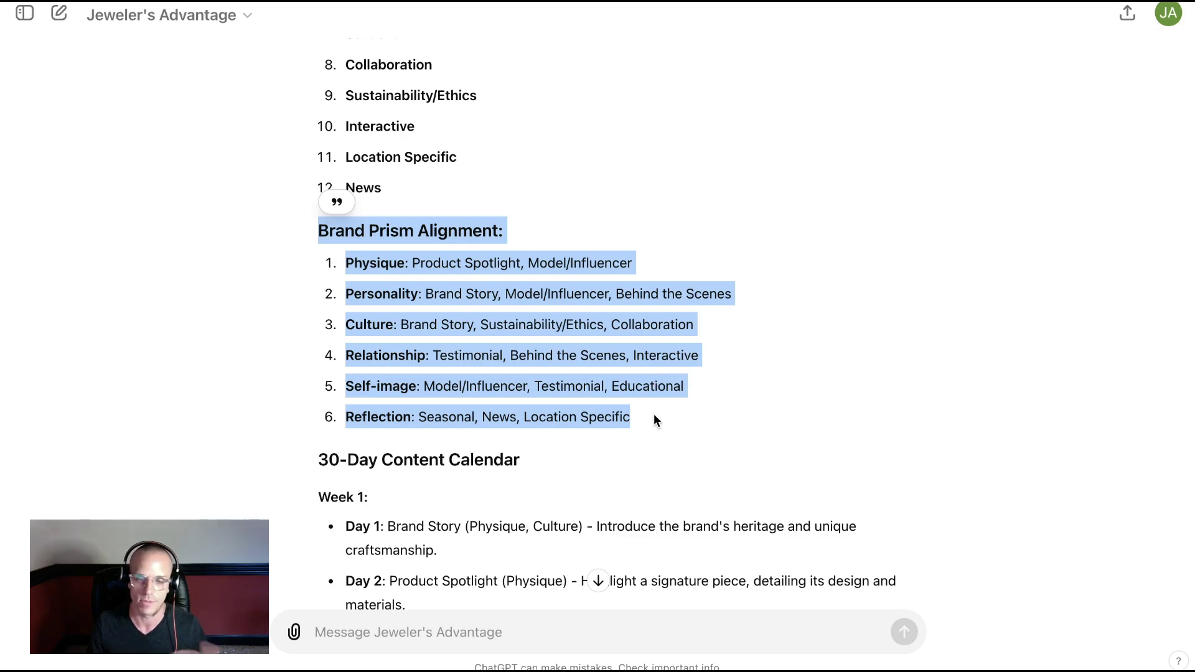
scroll(661, 411, "down", 2)
scroll(662, 414, "down", 5)
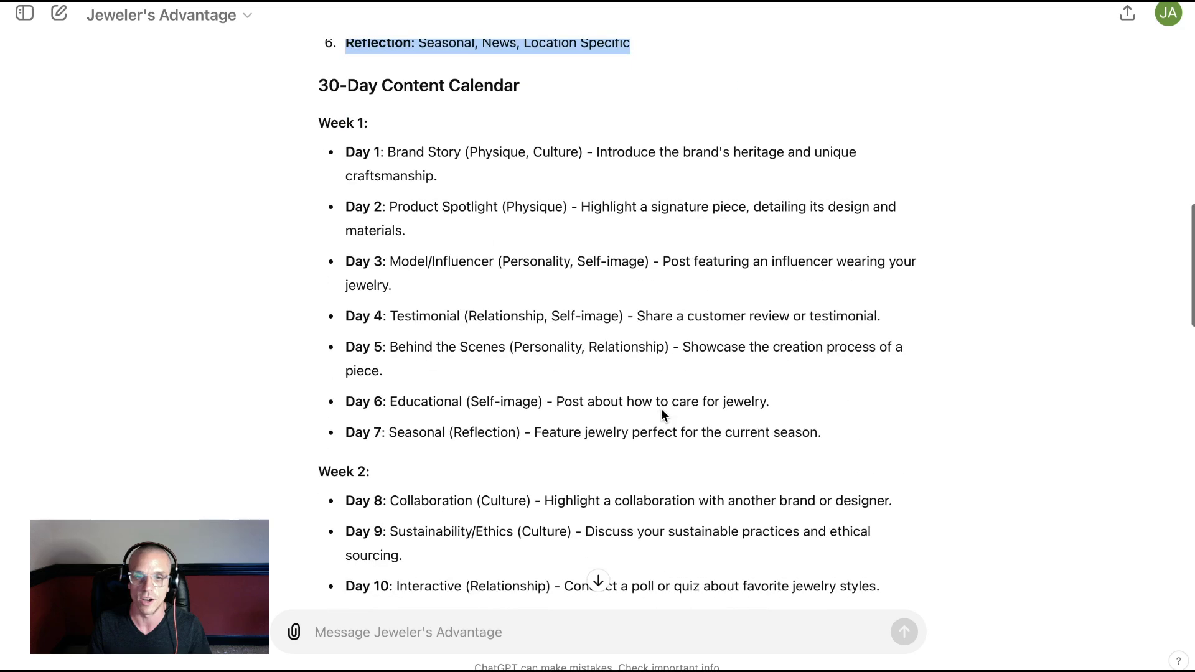
scroll(630, 368, "up", 1)
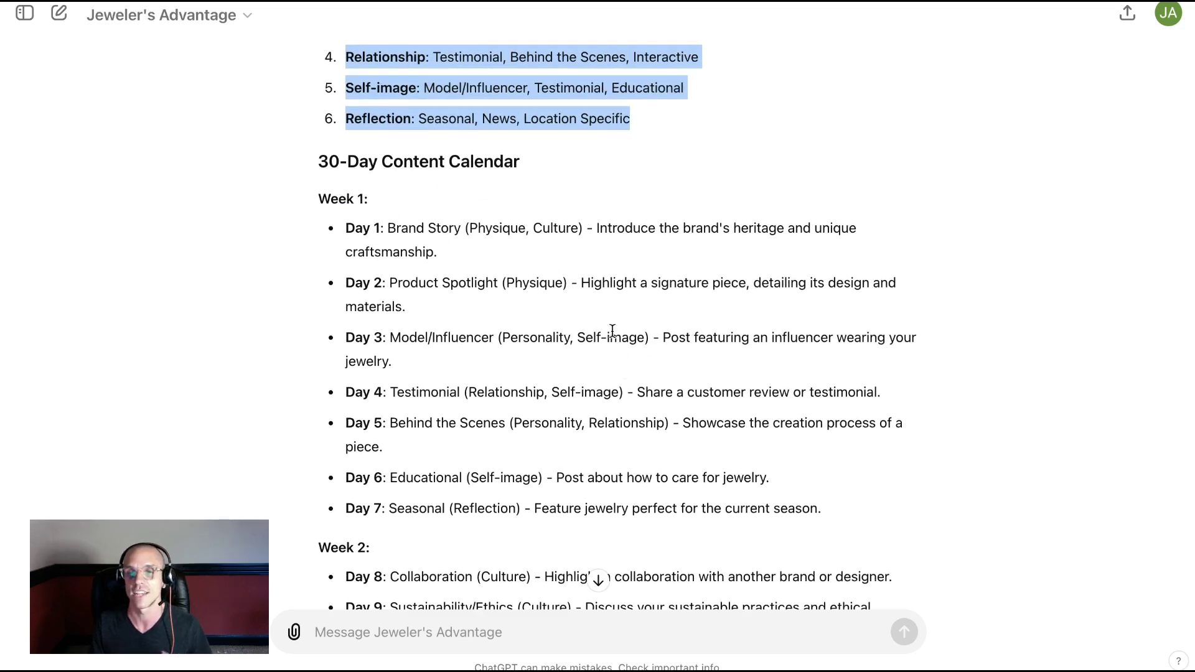
scroll(620, 328, "up", 3)
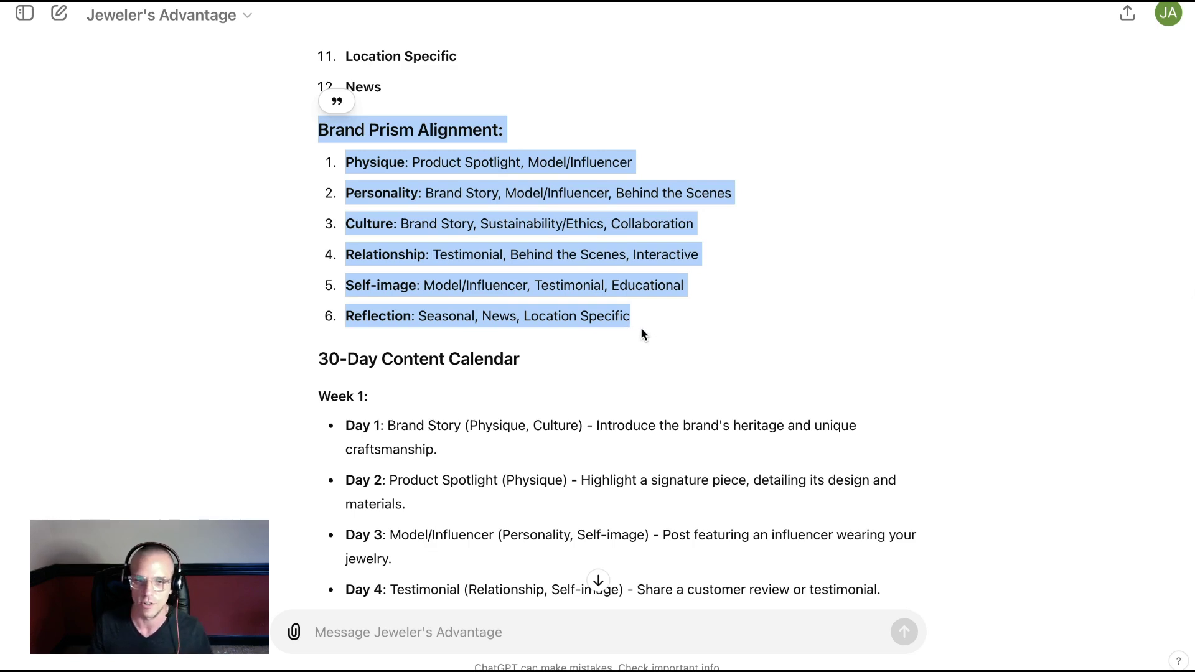
scroll(640, 326, "down", 4)
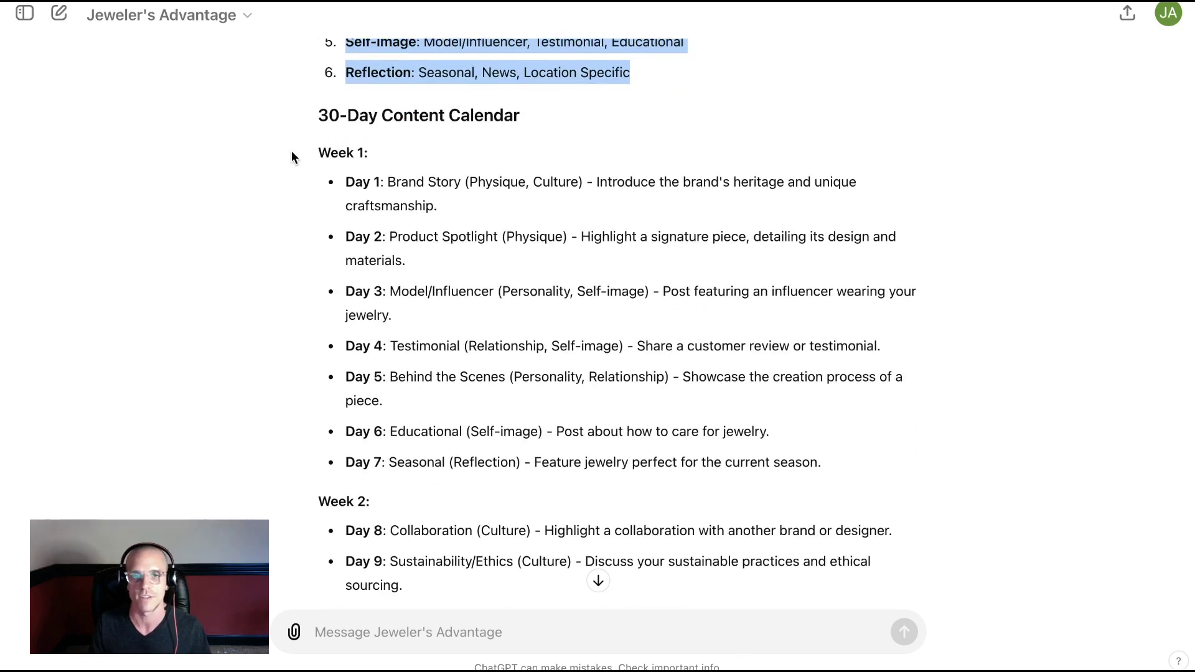
scroll(424, 246, "down", 10)
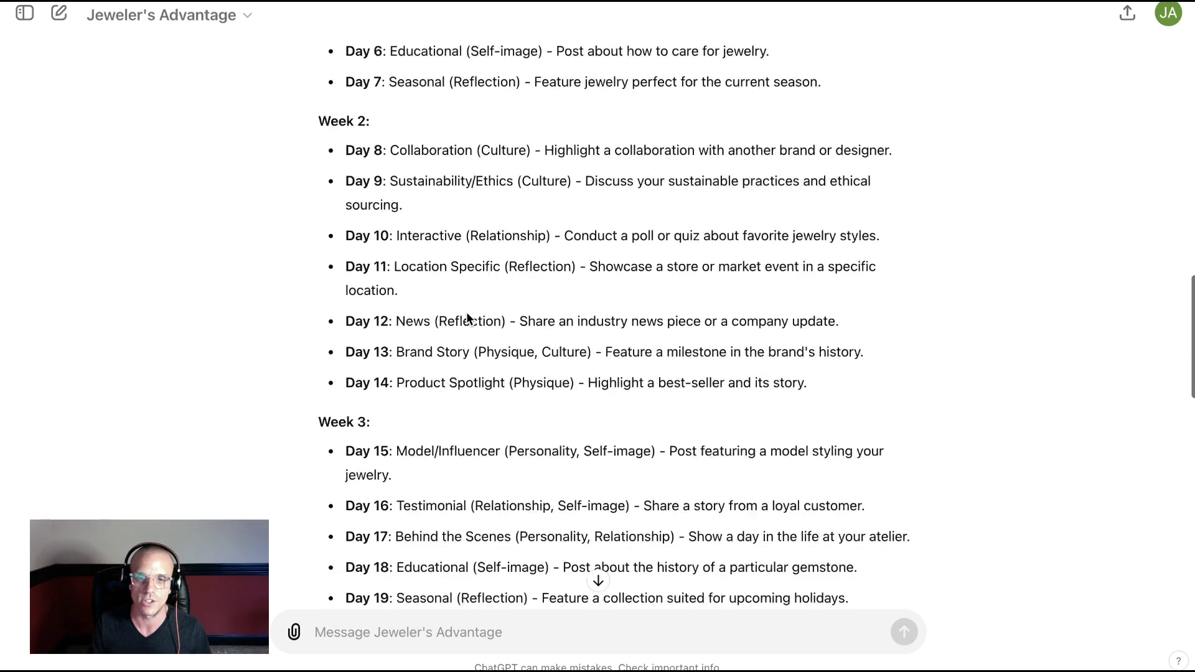
scroll(467, 315, "down", 5)
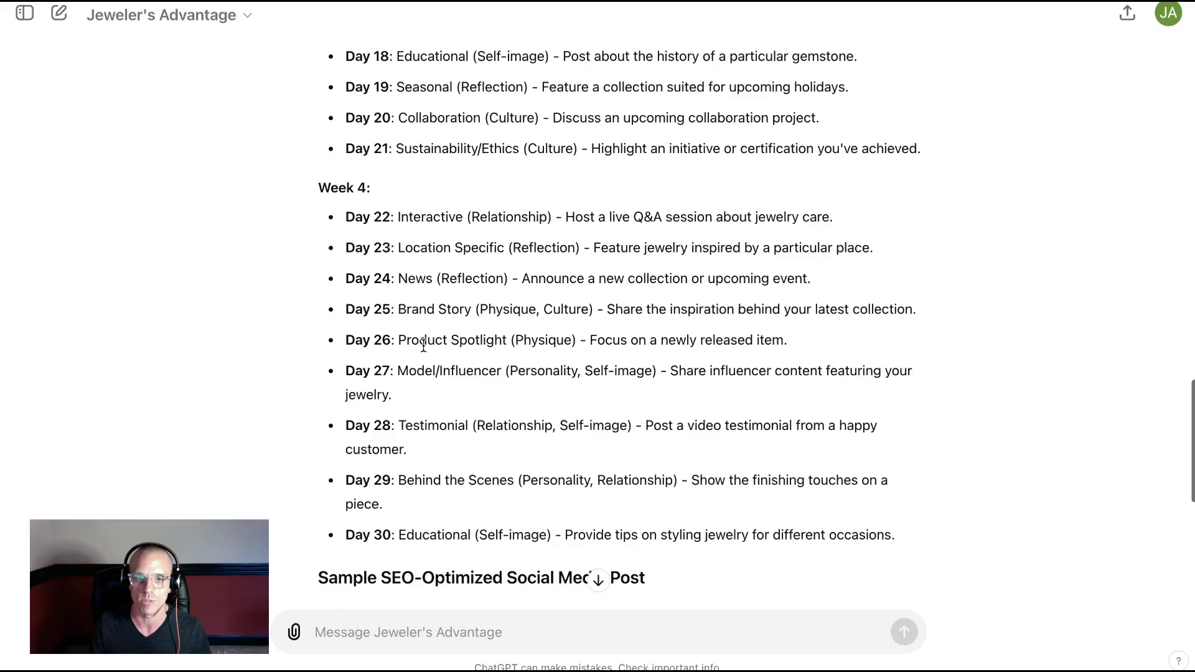
scroll(537, 376, "down", 2)
scroll(537, 376, "down", 3)
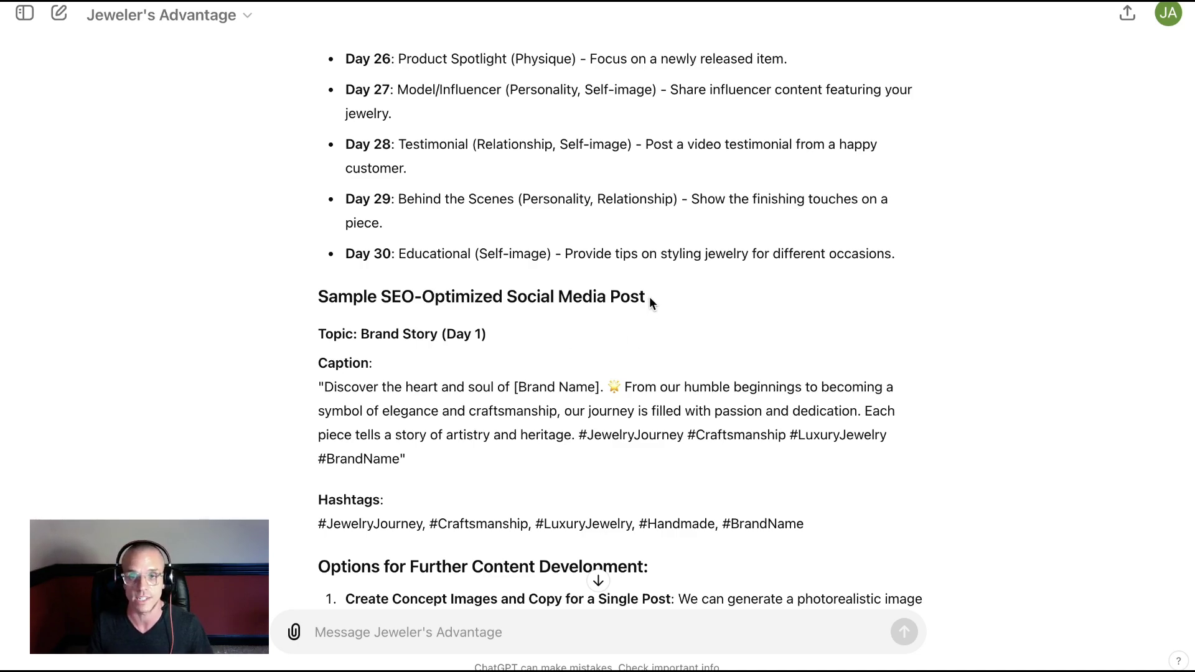
Step: Scroll back up the Jeweler's Advantage chat to the original MARKETING content-strategy prompt
scroll(550, 339, "down", 1)
scroll(548, 339, "down", 2)
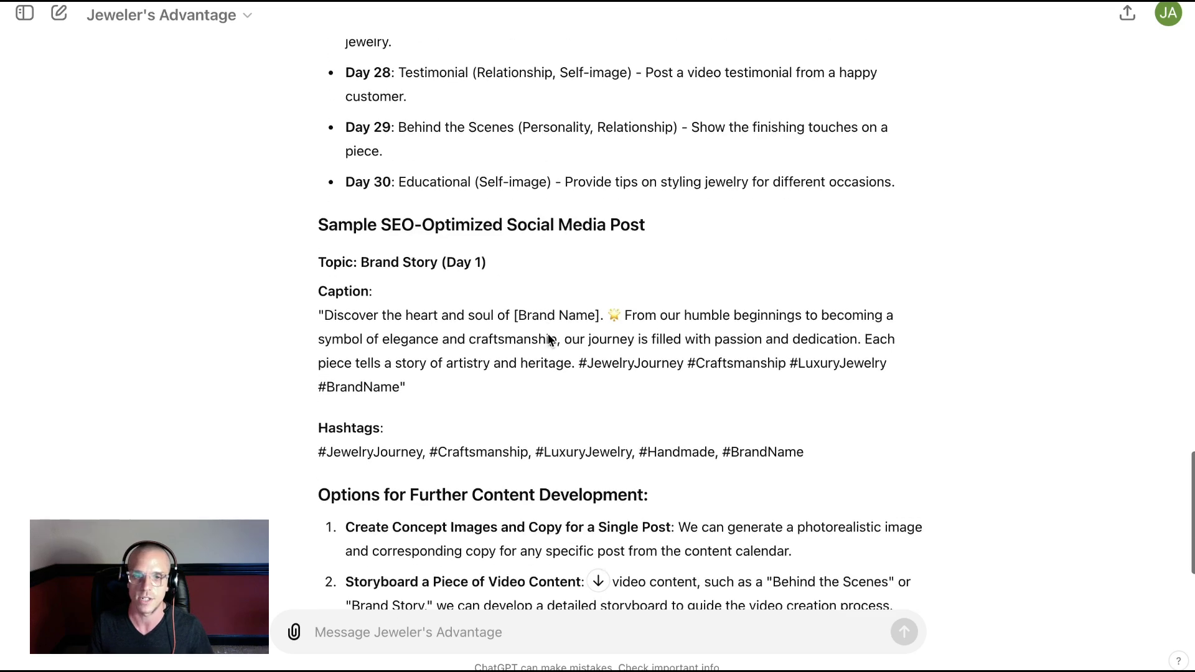
left_click_drag(380, 223, 514, 223)
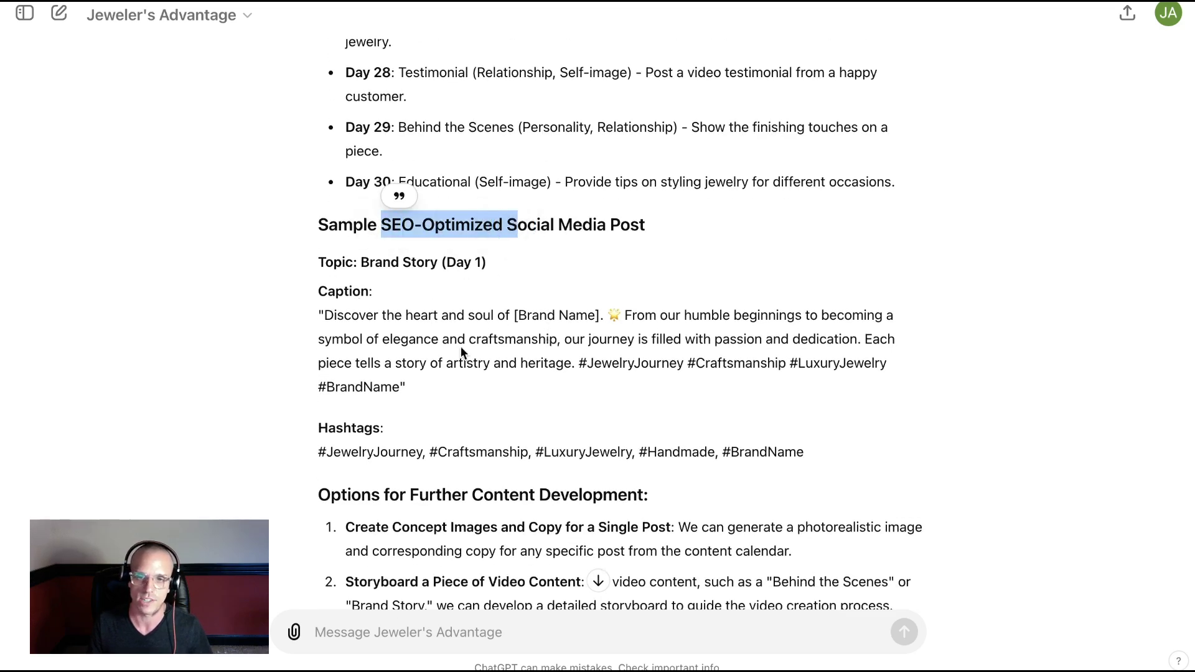
scroll(700, 427, "down", 3)
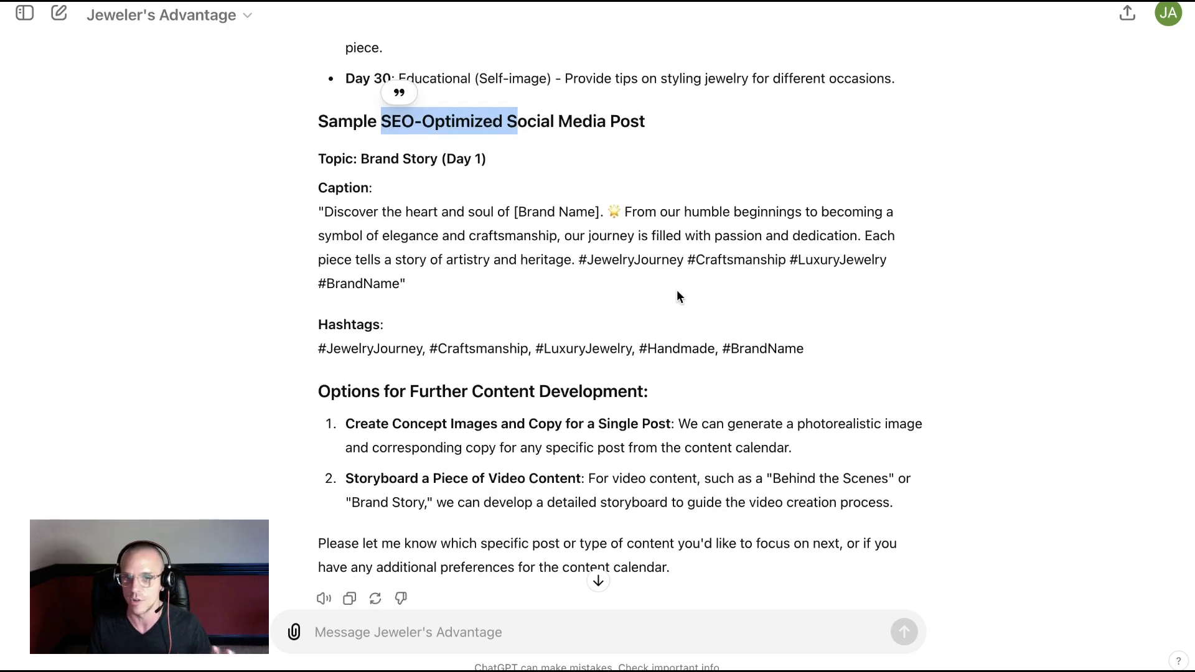
scroll(677, 290, "down", 2)
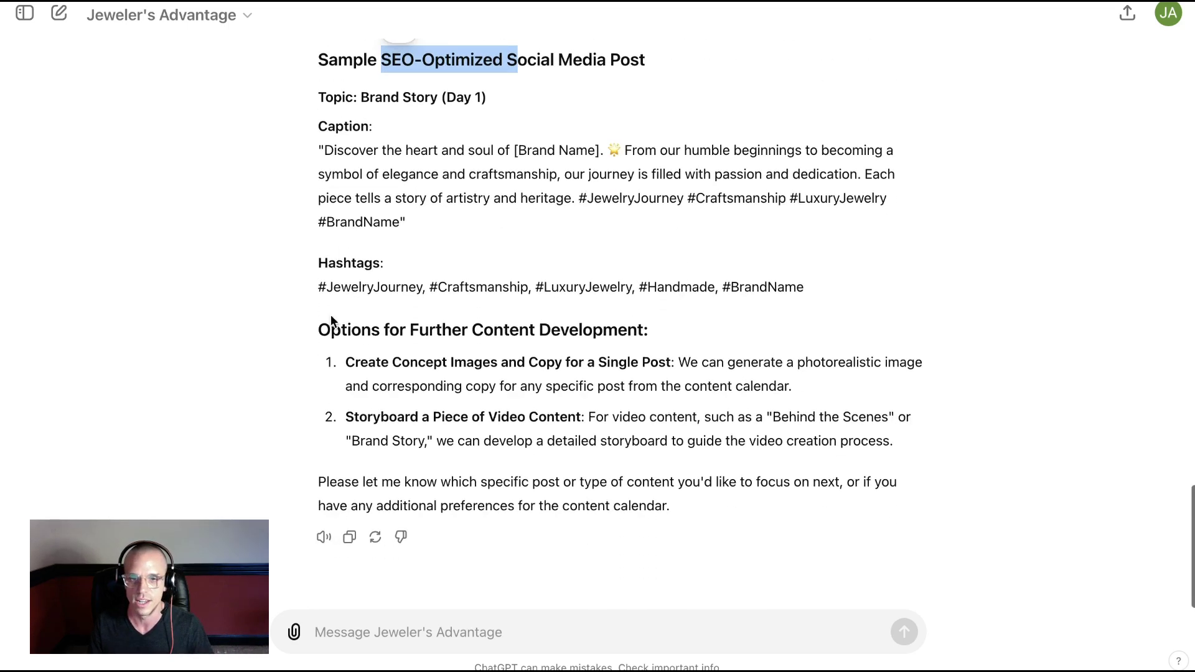
scroll(701, 346, "up", 15)
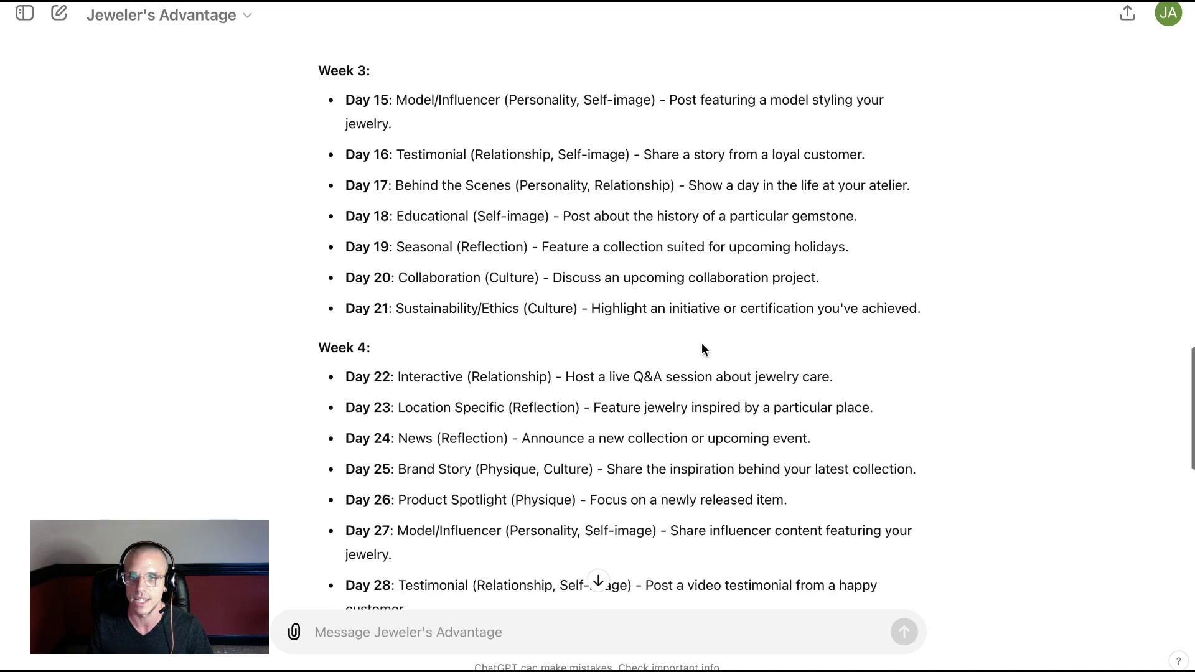
scroll(703, 345, "up", 15)
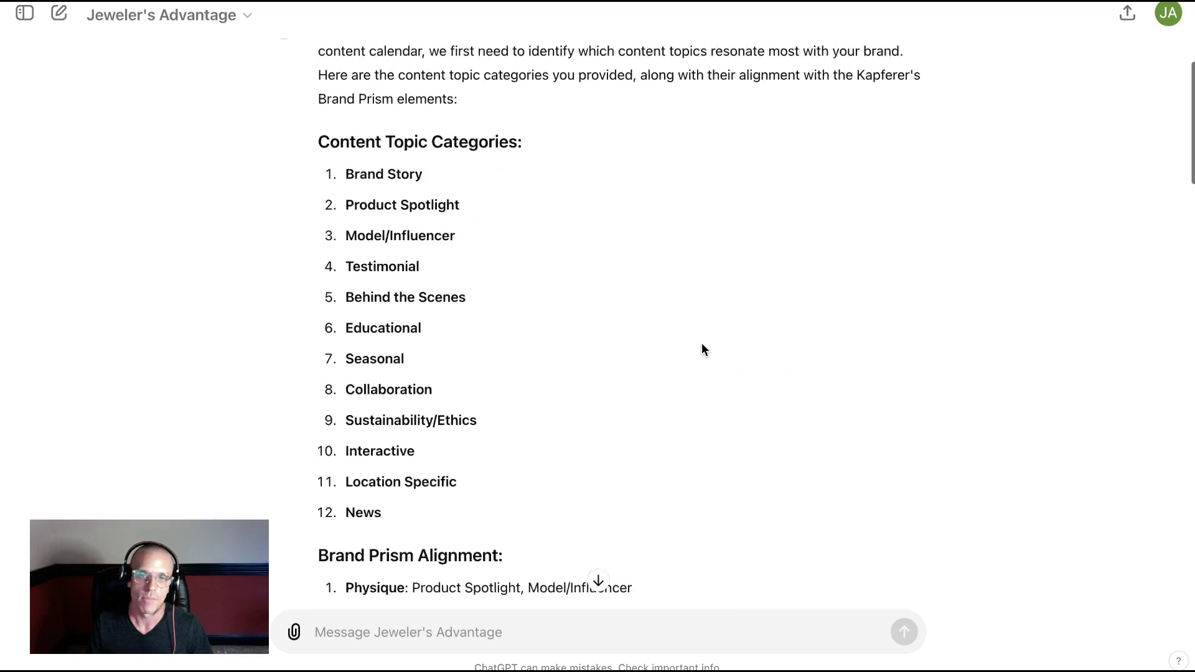
scroll(702, 345, "up", 4)
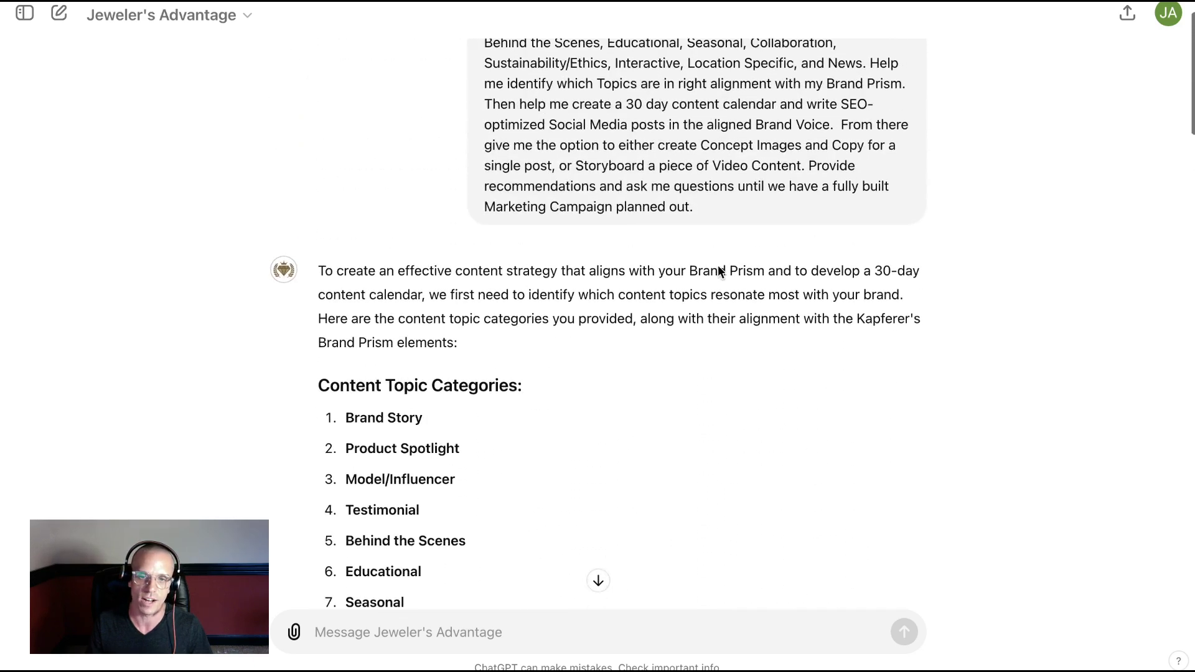
scroll(603, 341, "up", 2)
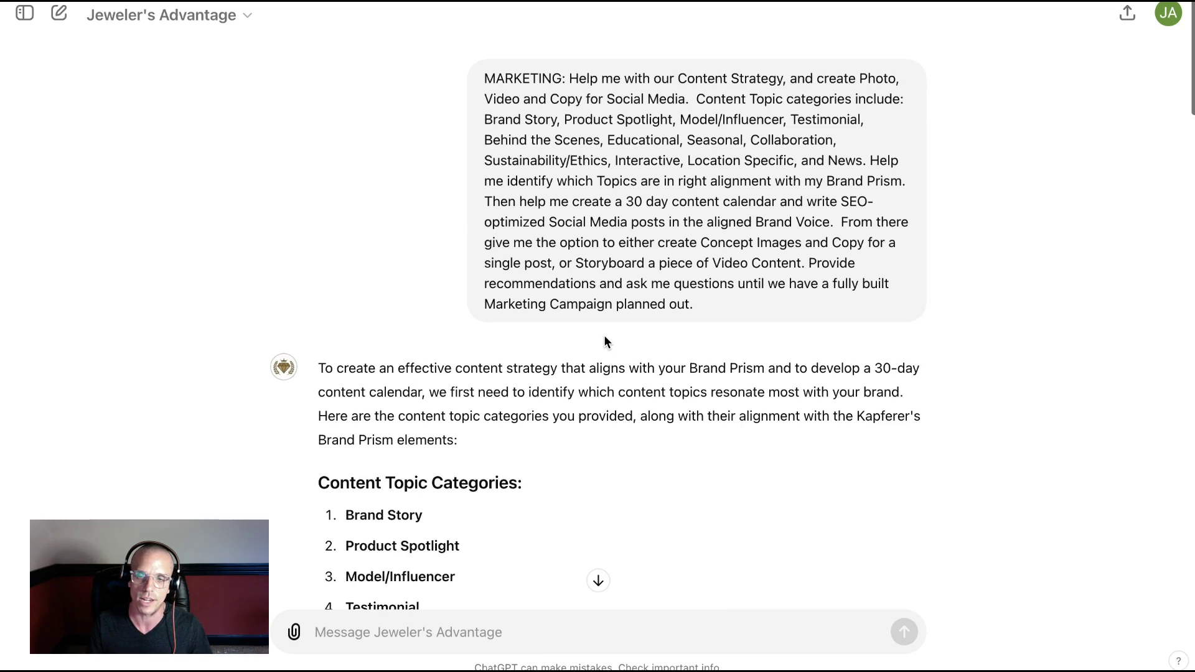
Step: Start a follow-up: 'I am a Custom Jeweler living in Savannah, GA' selling hip hop pendants and engagement rings
left_click(392, 634)
type("I am a Cu")
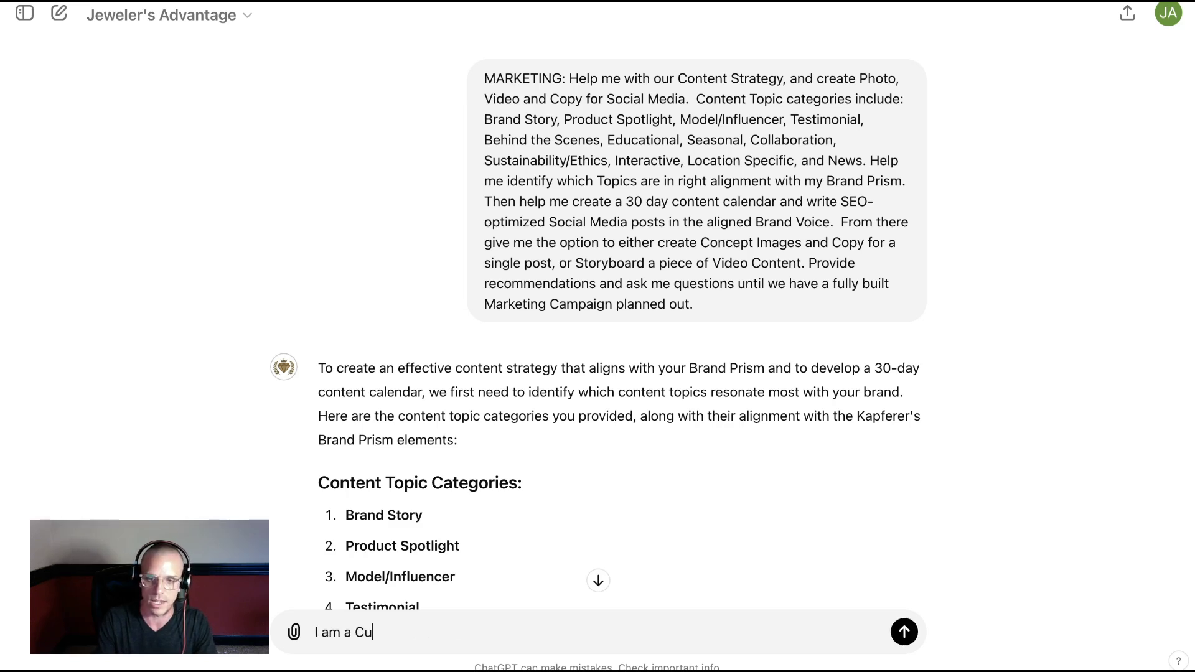
type("stom Jeweler l")
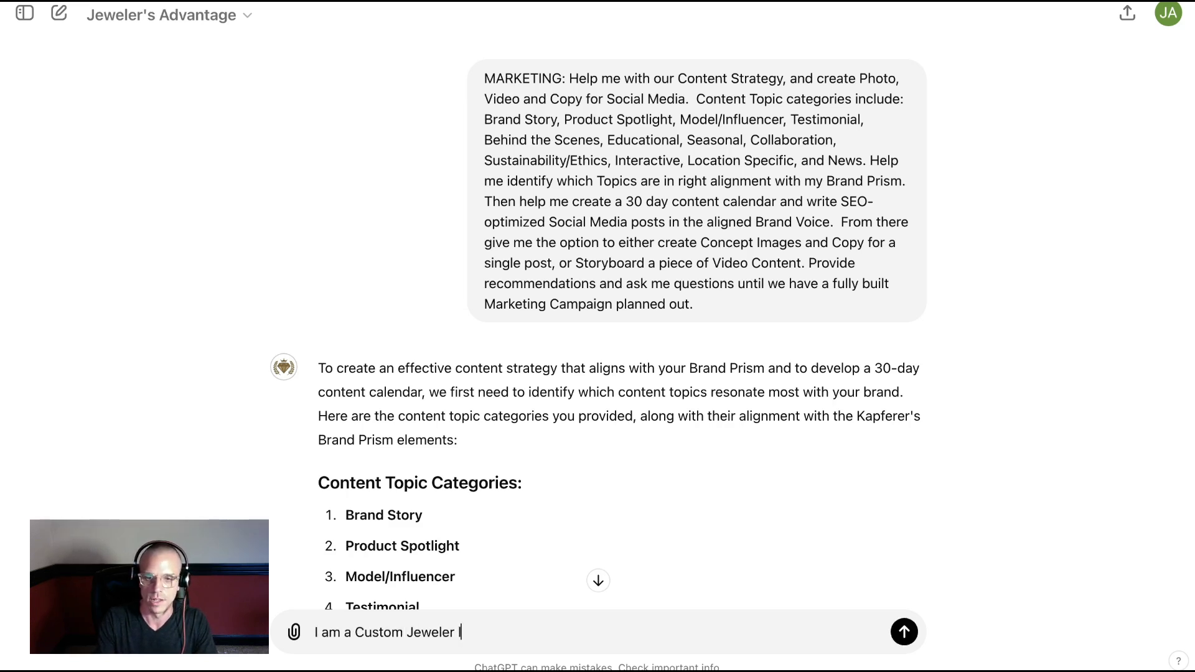
type("iving in Savannah ")
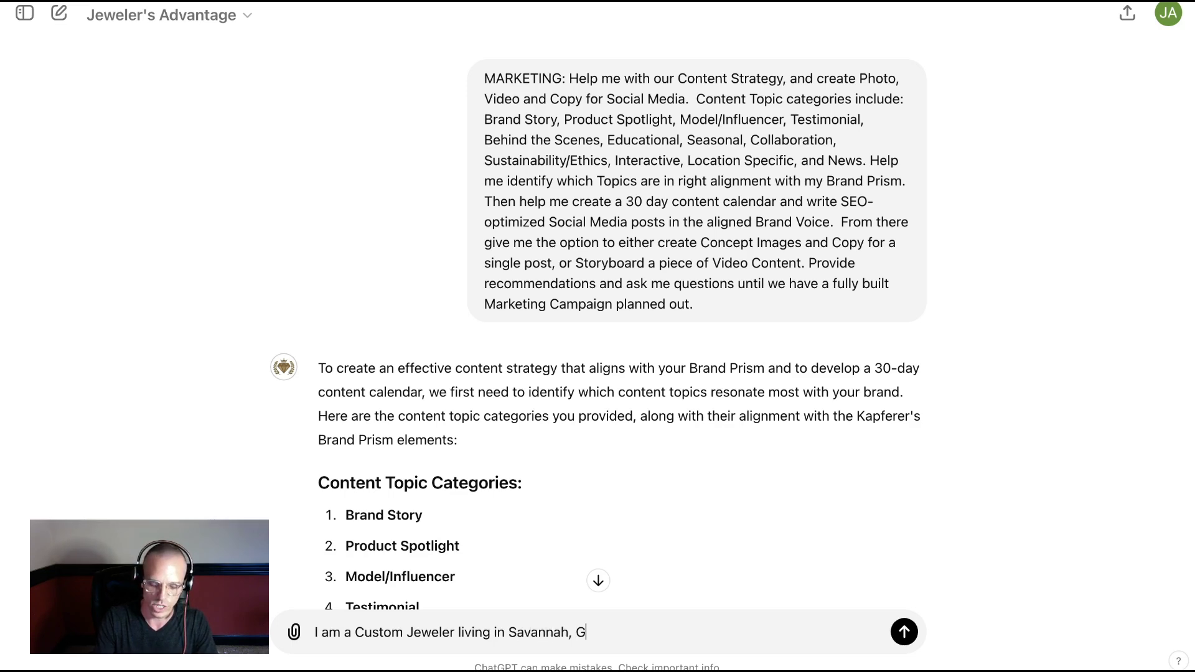
type(", GA.  I sell")
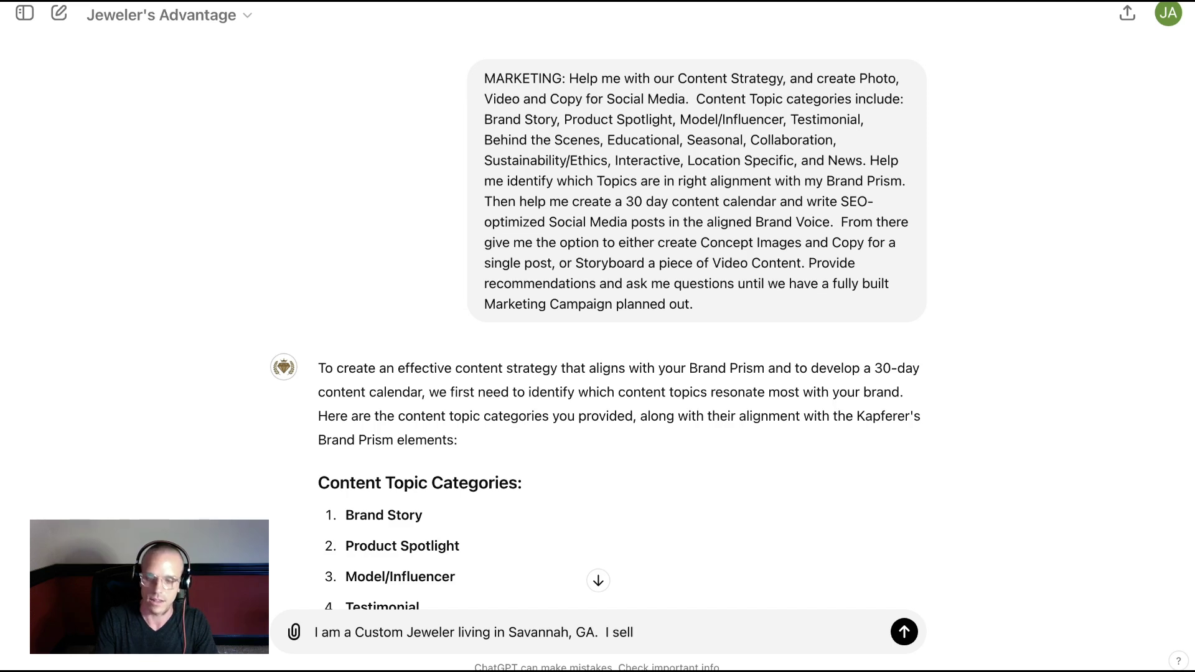
type(" Custom Hip ")
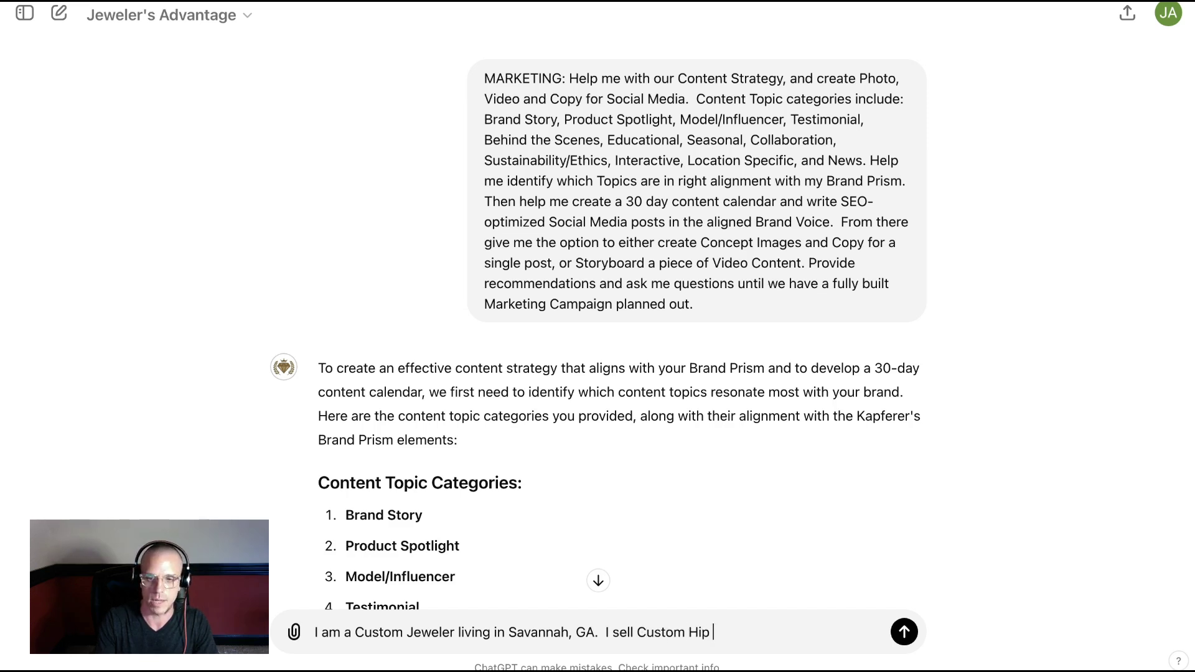
type("Hop Pendants a")
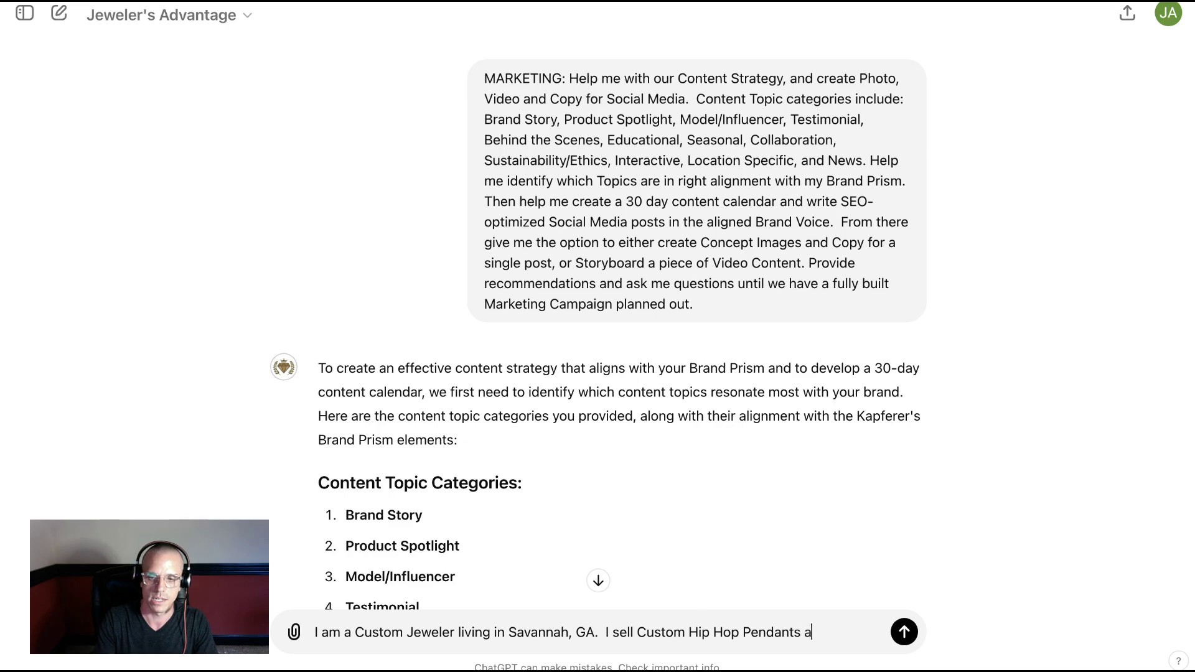
type("nd Engagement Ri")
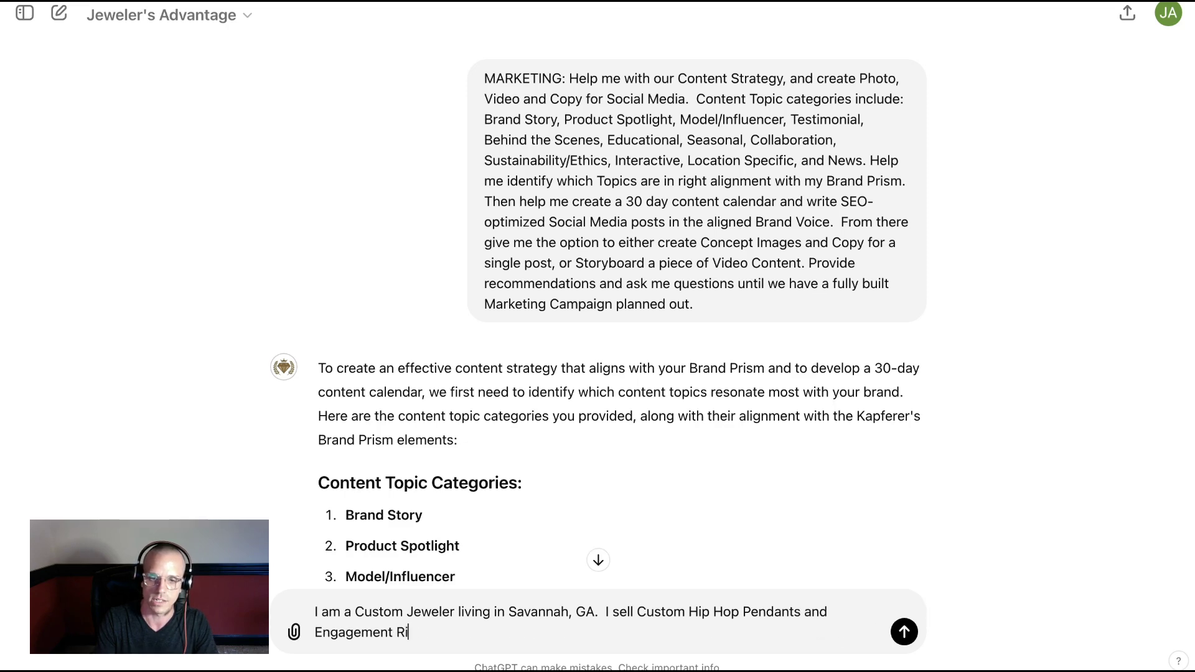
type("ngs.  I like to have a fun")
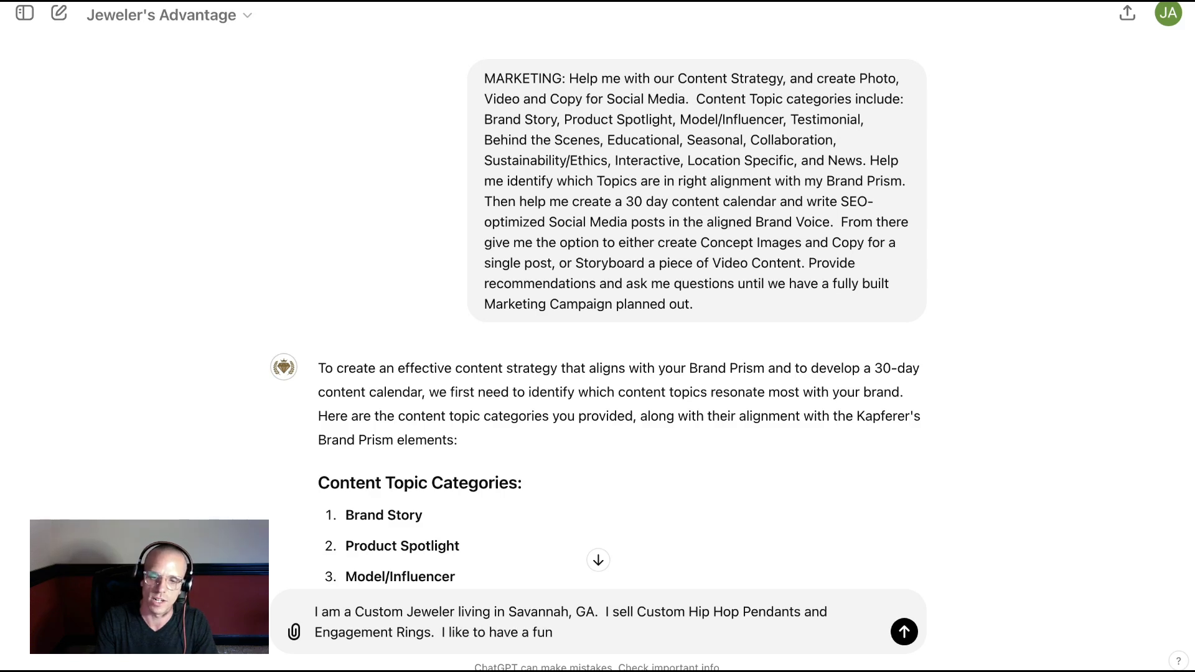
type(", Art-f")
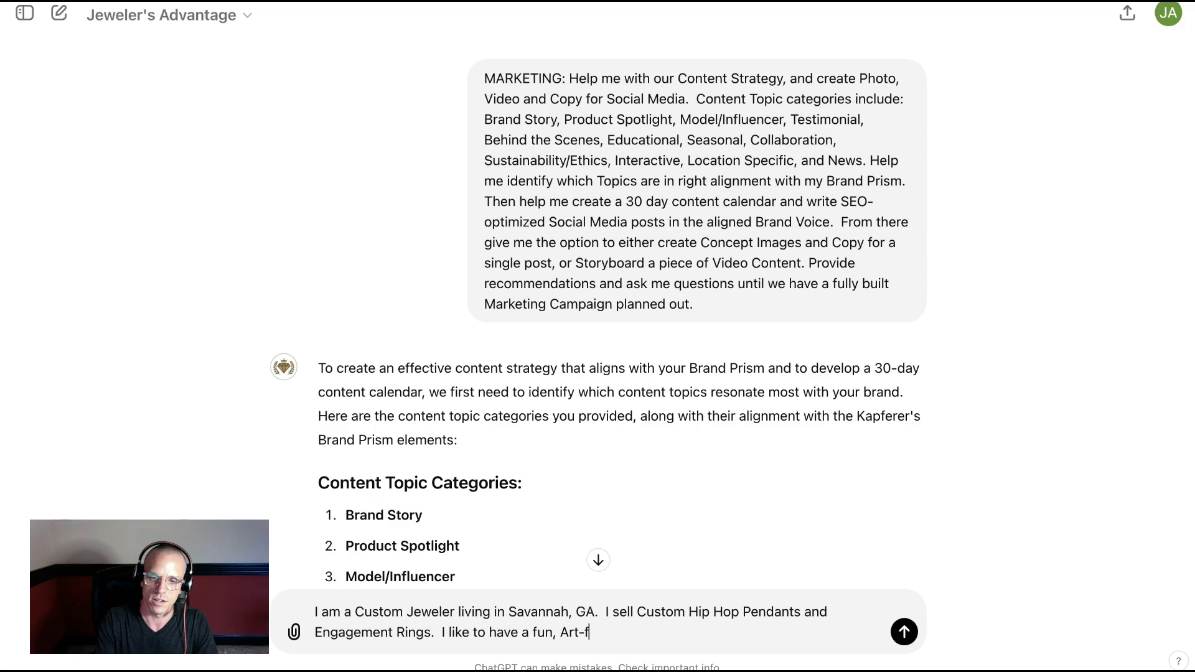
type("ocused Brand")
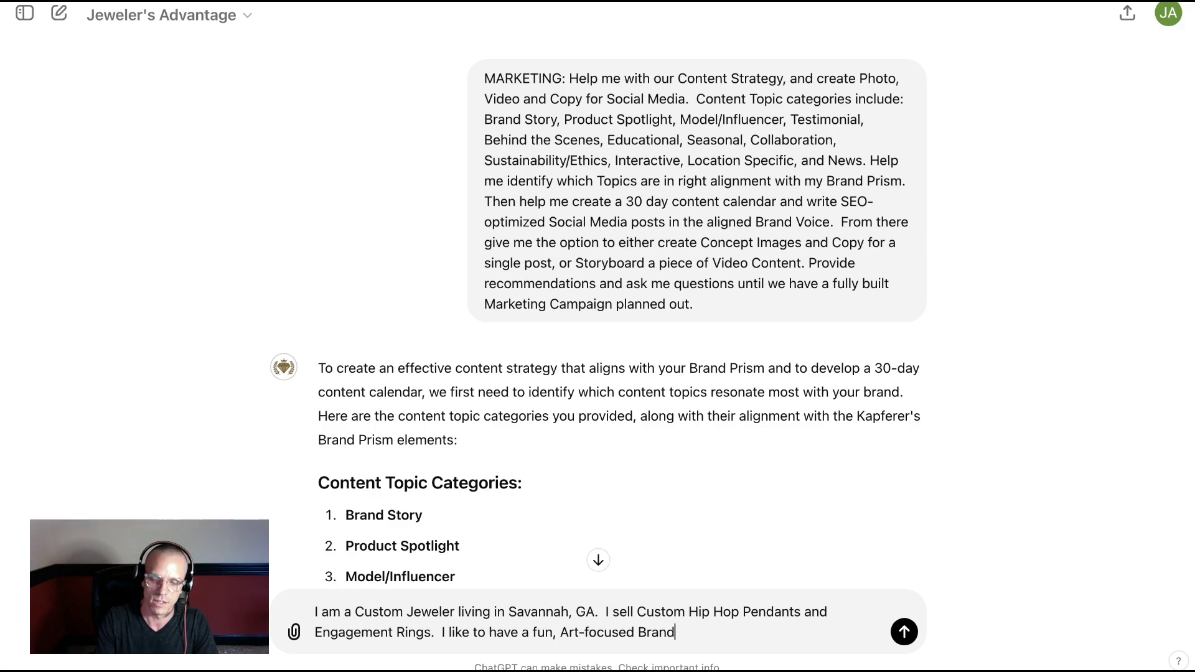
type(". ")
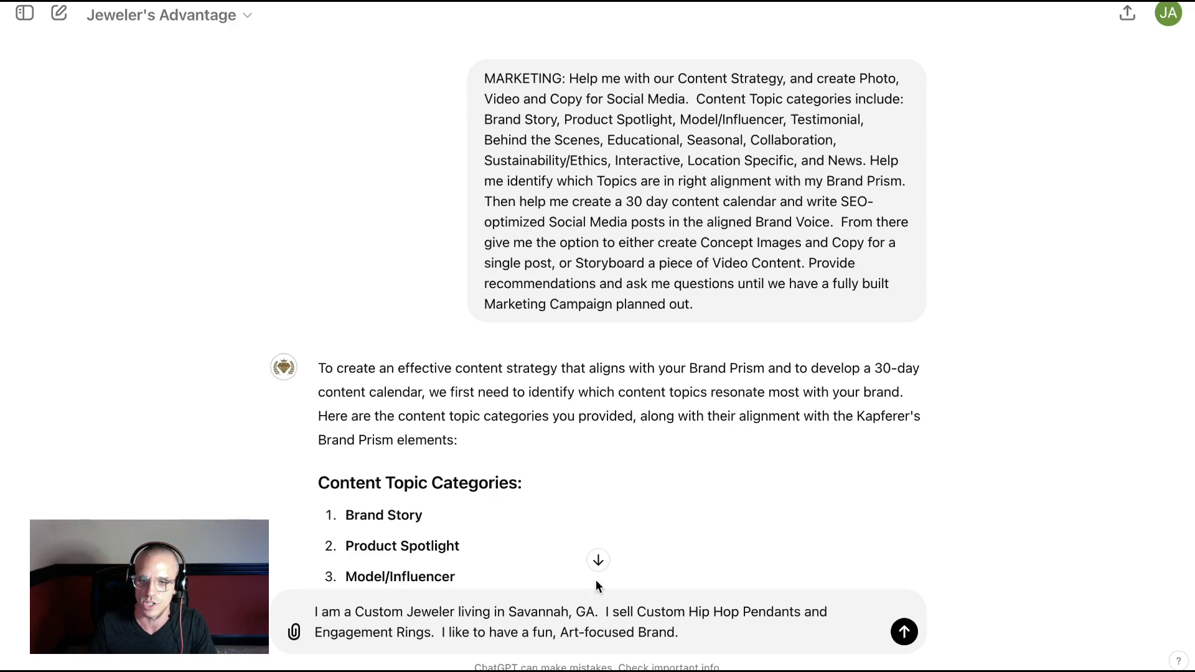
type("Make it s")
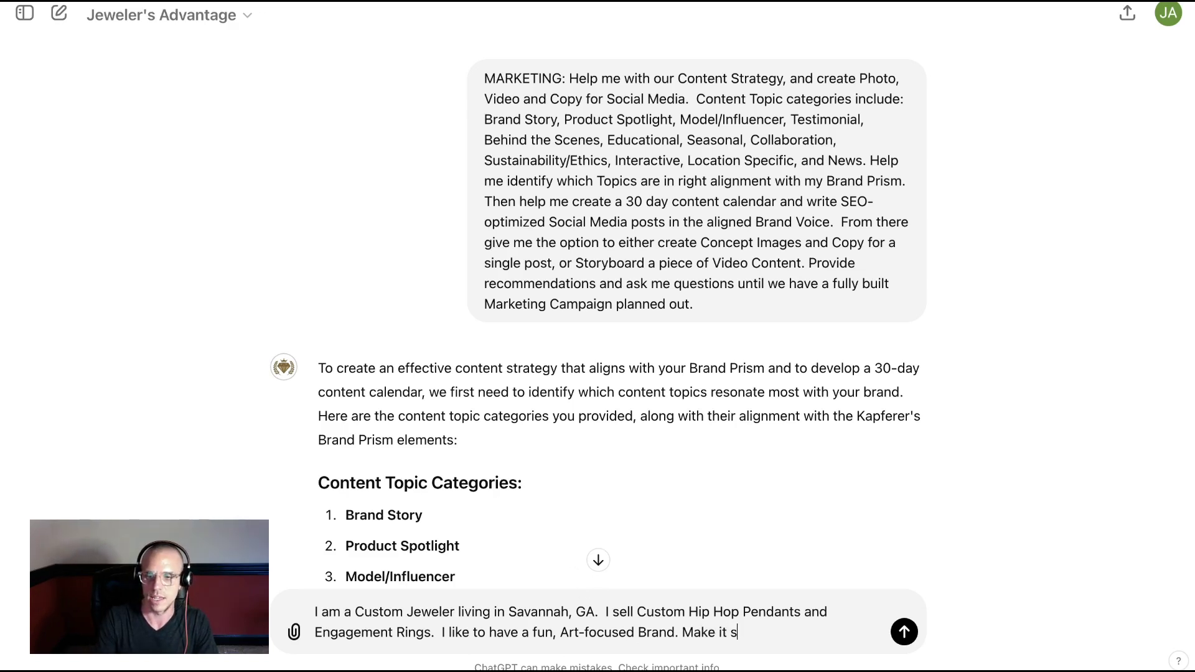
type("ound family fri")
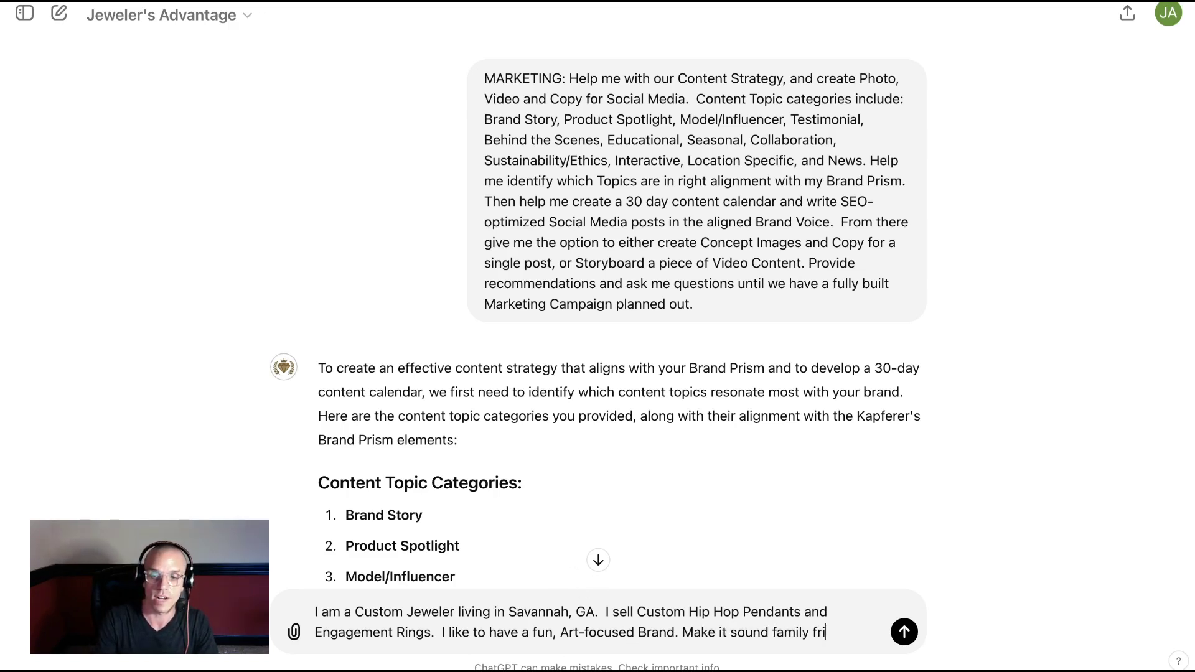
type("endly.")
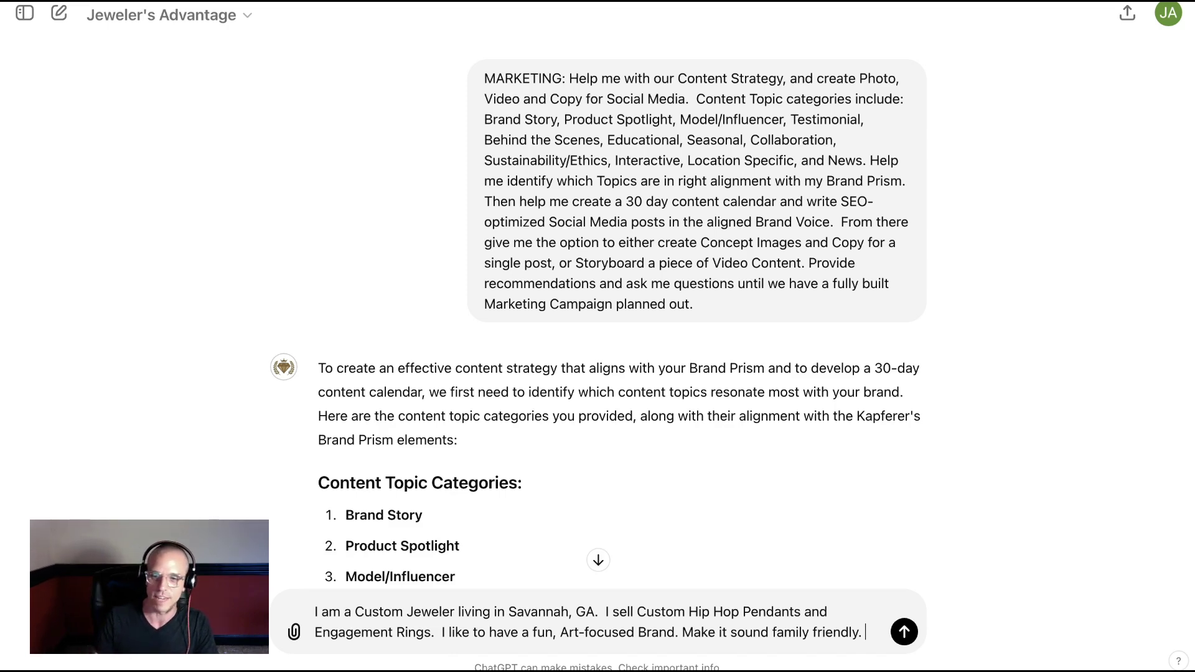
Step: Scroll from the Brand Prism Alignment through the 30-Day Content Calendar to the further-development options
scroll(575, 443, "down", 15)
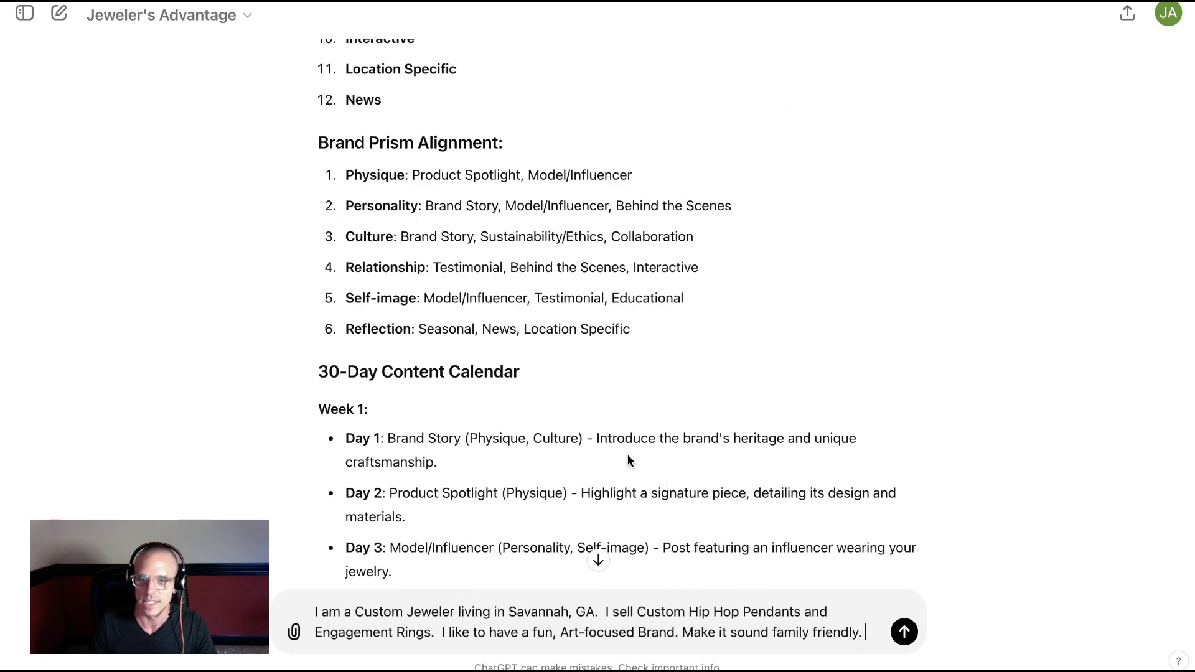
scroll(629, 450, "down", 5)
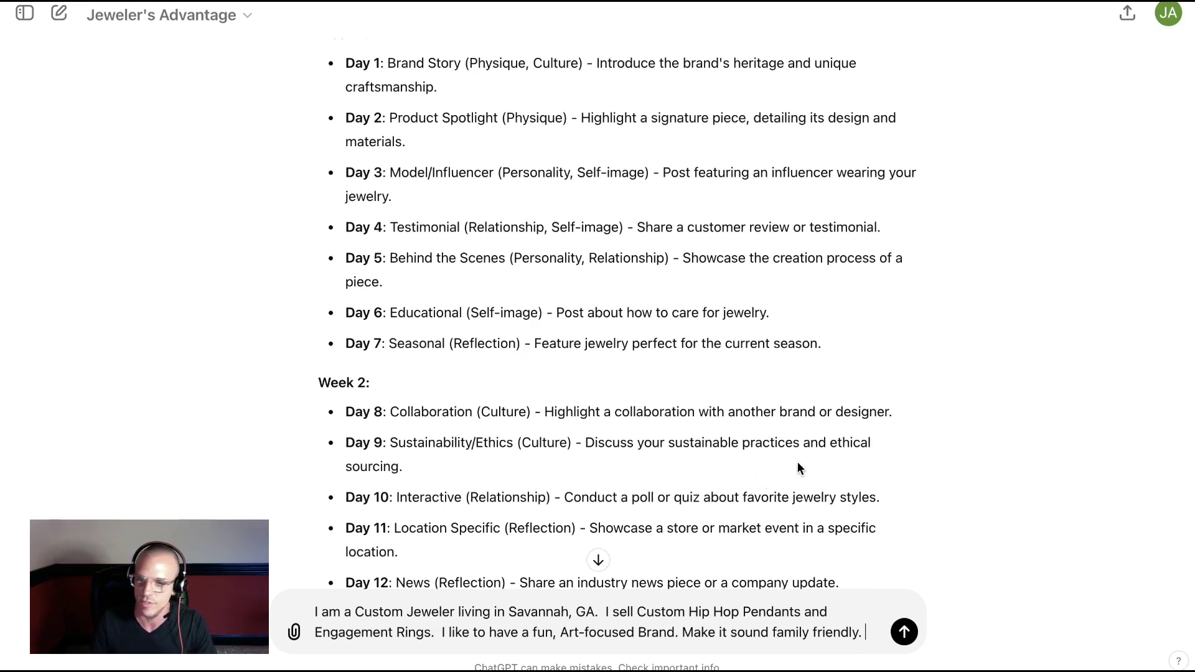
scroll(798, 461, "down", 6)
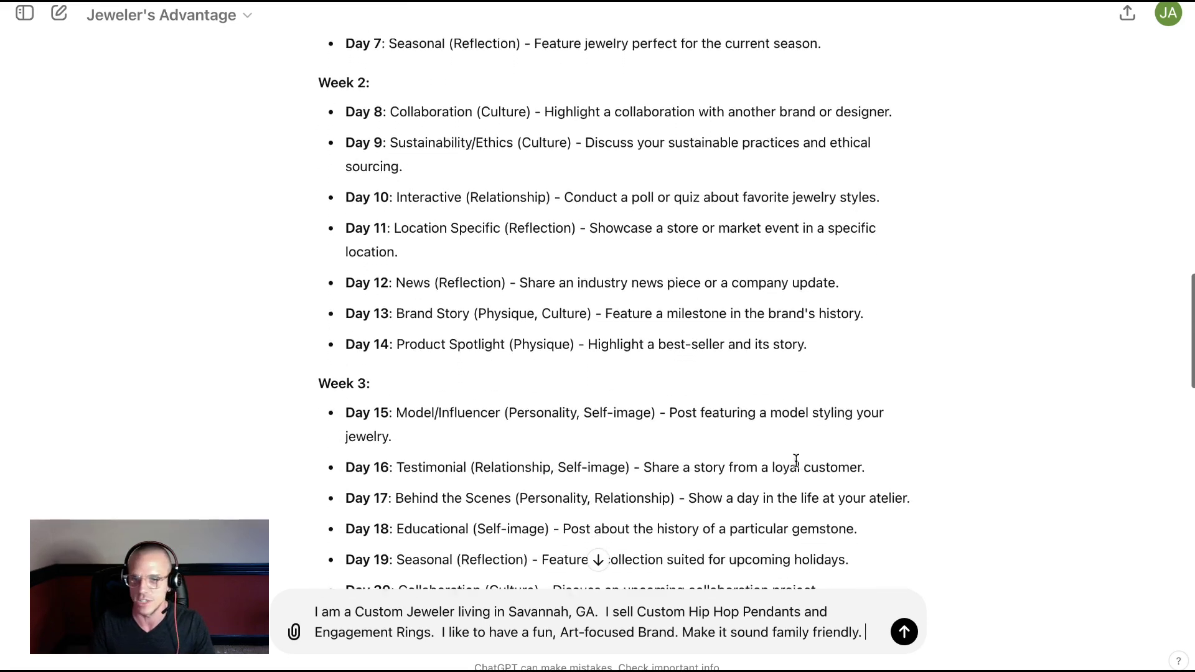
scroll(796, 461, "down", 2)
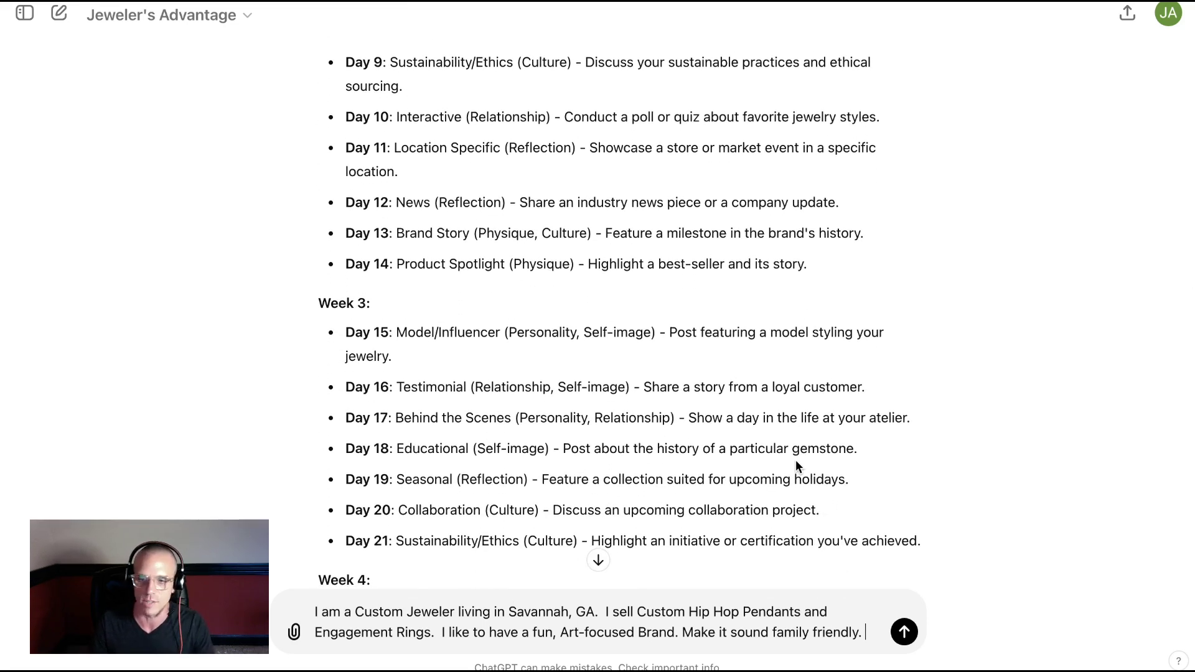
scroll(811, 460, "down", 4)
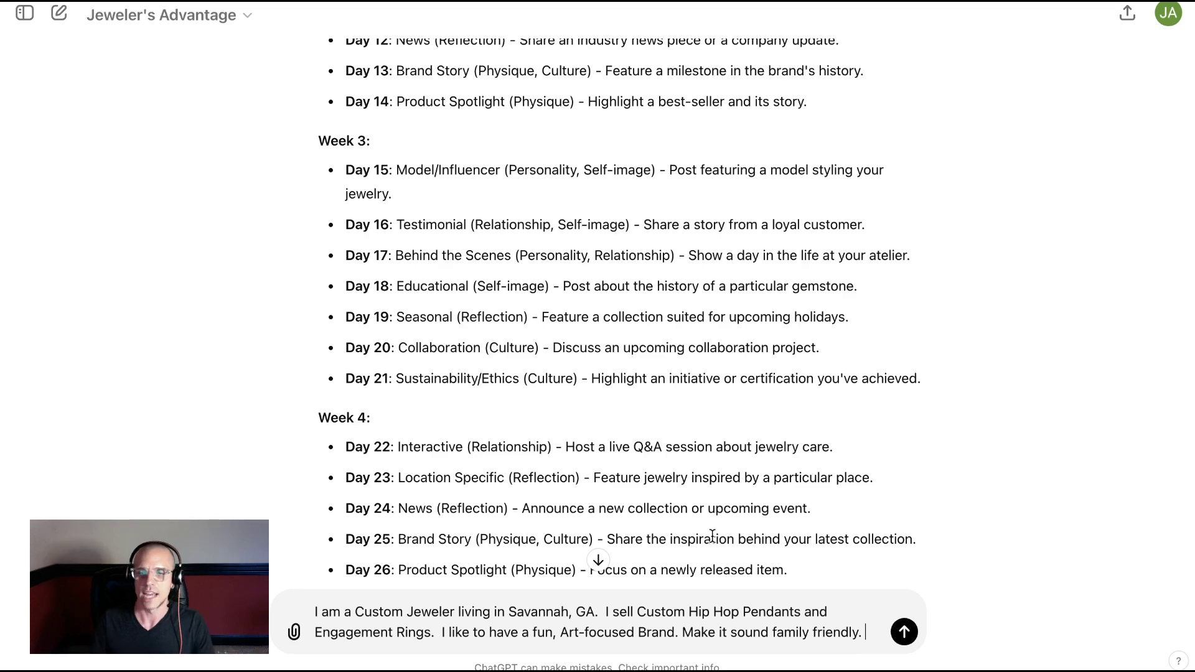
scroll(489, 361, "up", 10)
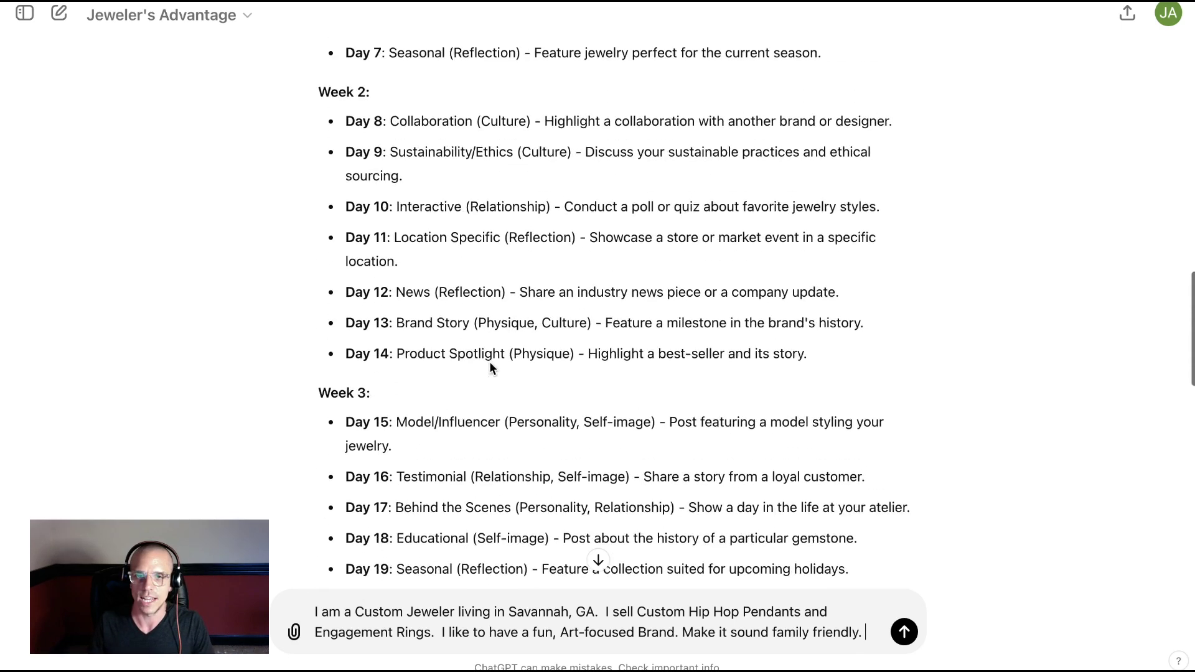
scroll(566, 374, "up", 15)
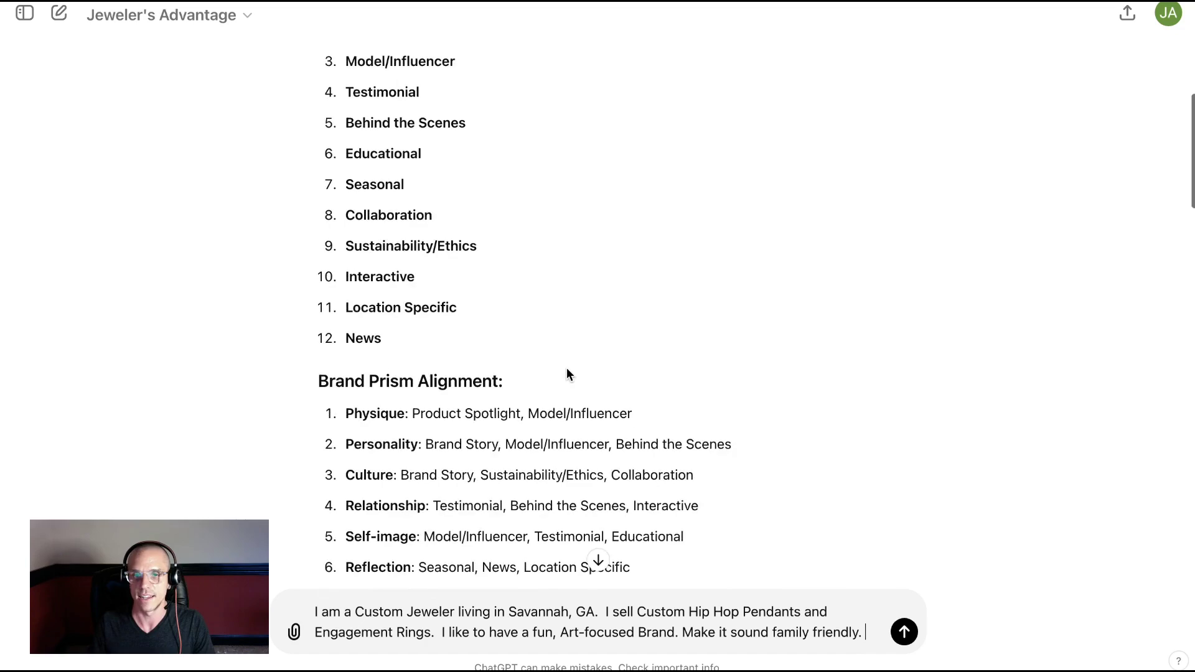
scroll(716, 452, "down", 15)
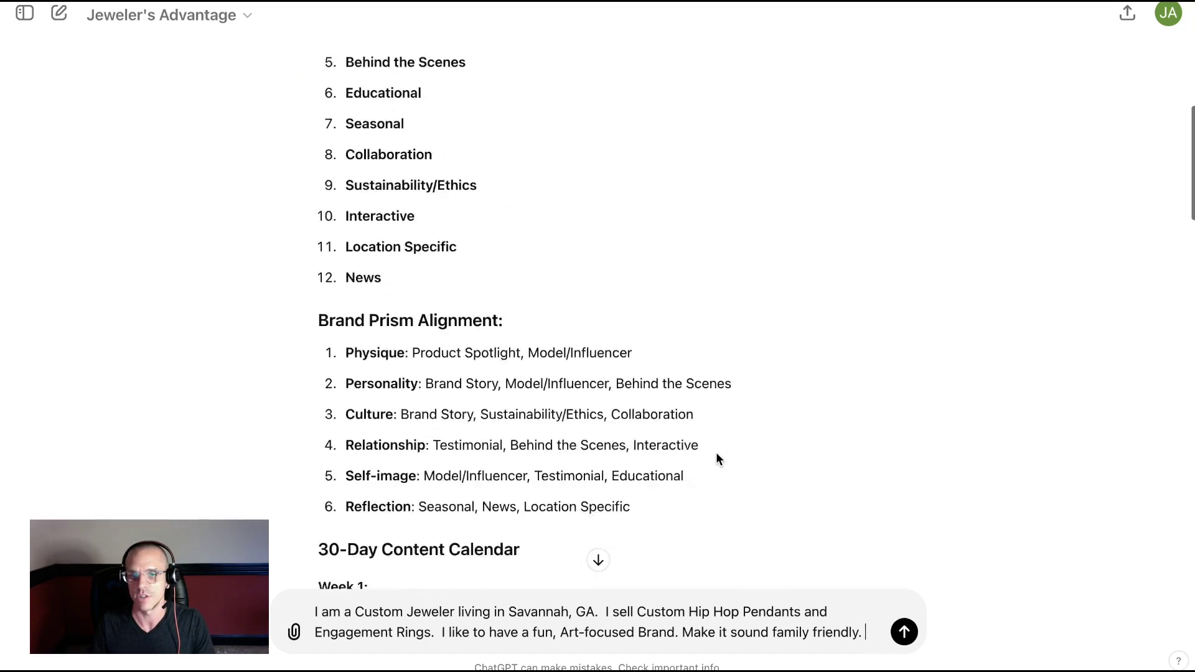
scroll(718, 454, "down", 15)
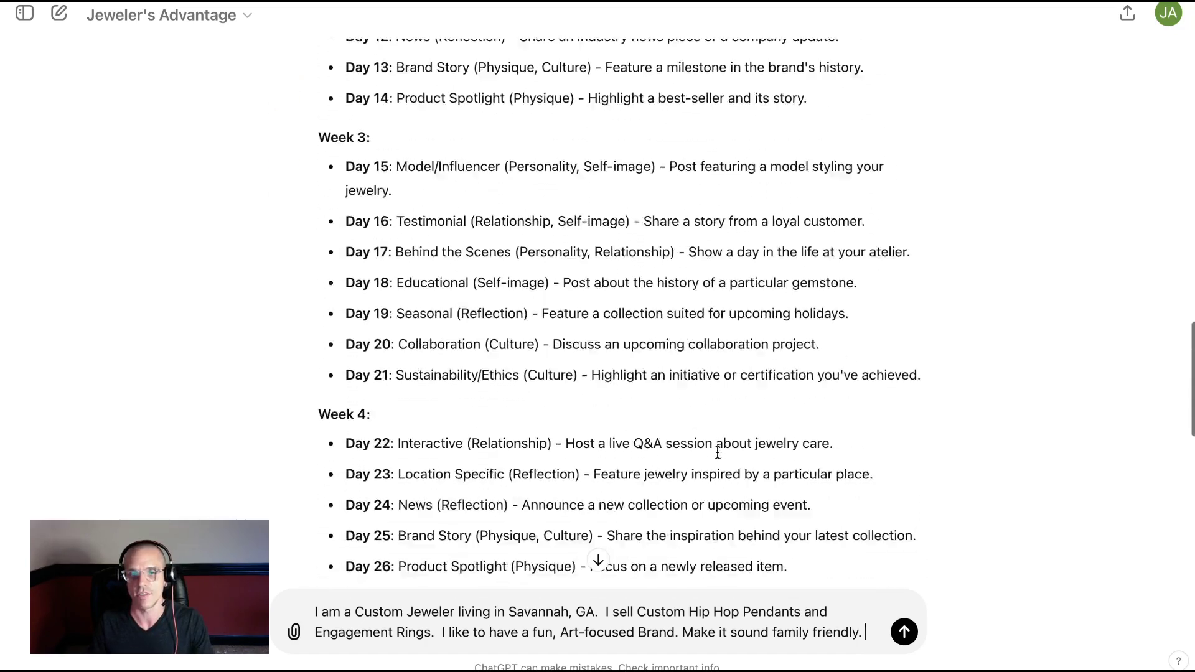
scroll(716, 451, "down", 6)
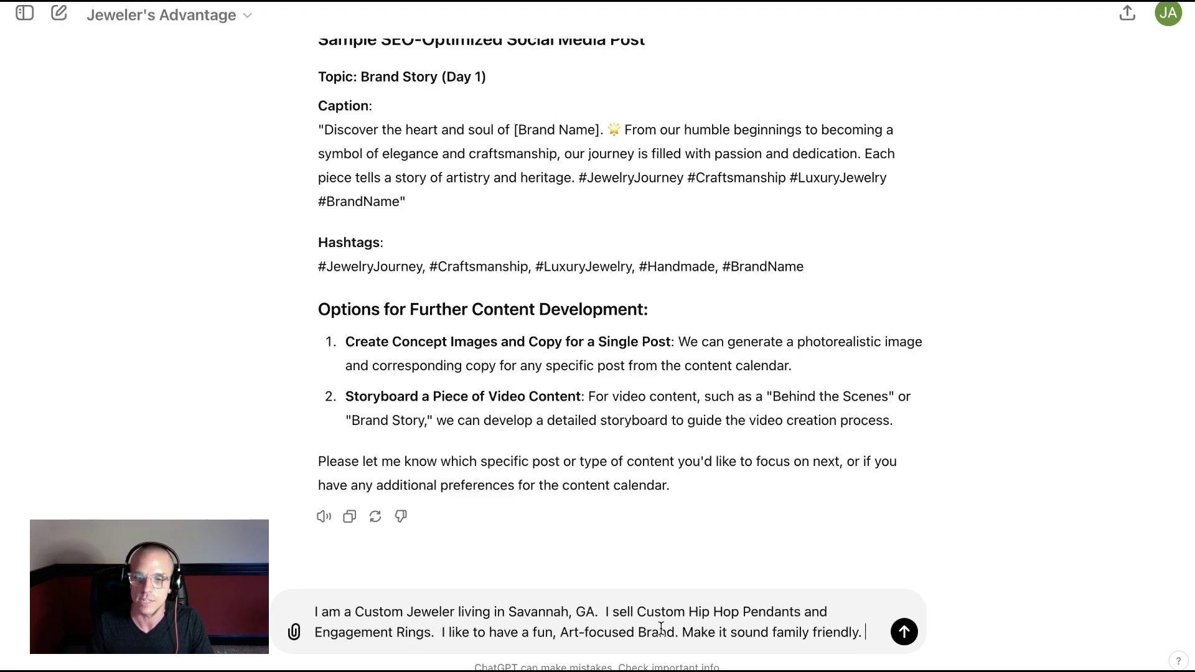
Step: Send the Savannah jeweler description and review the tailored 30-day calendar and Day 1 Brand Story post
left_click(905, 632)
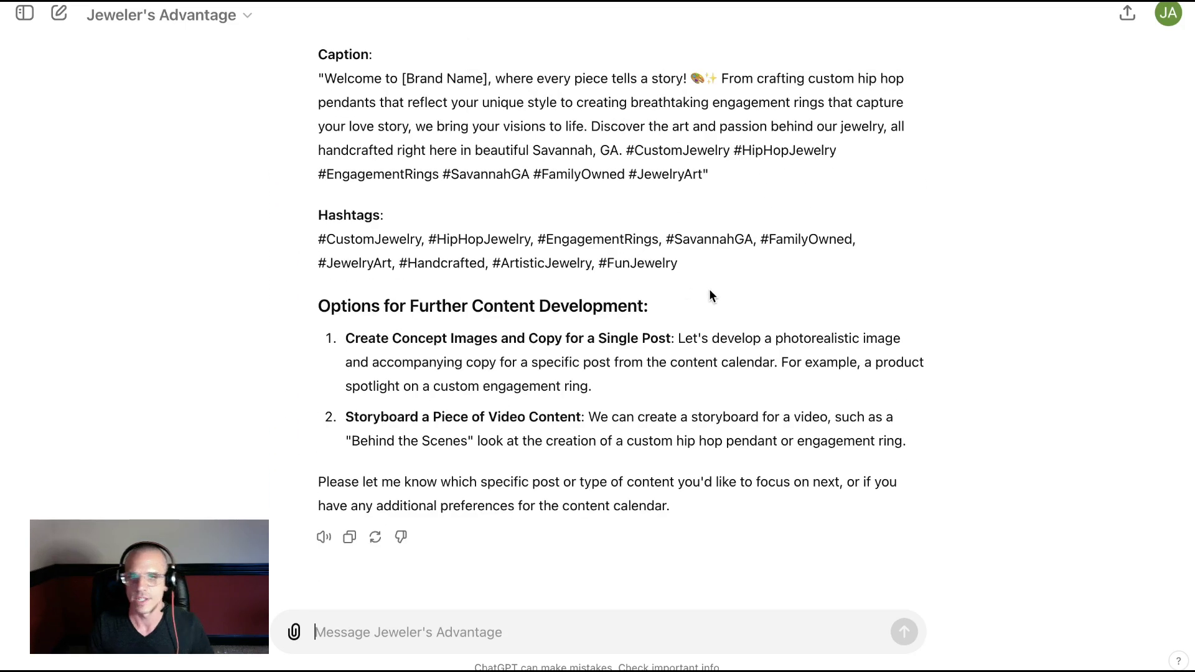
scroll(709, 293, "up", 10)
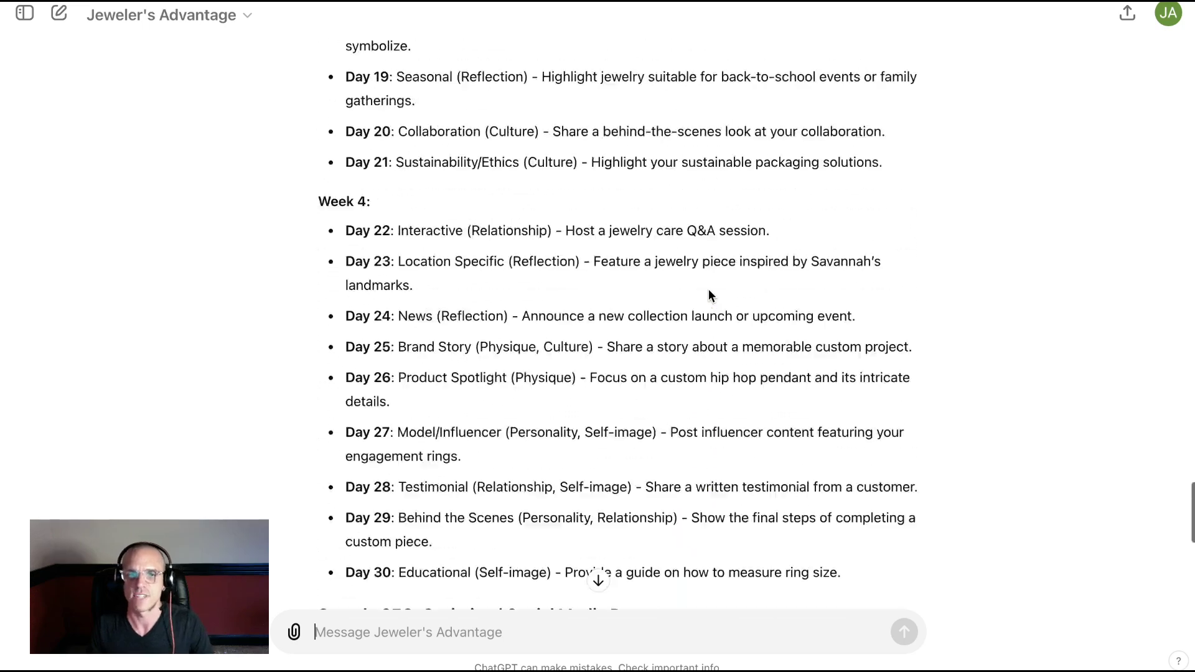
scroll(709, 291, "up", 20)
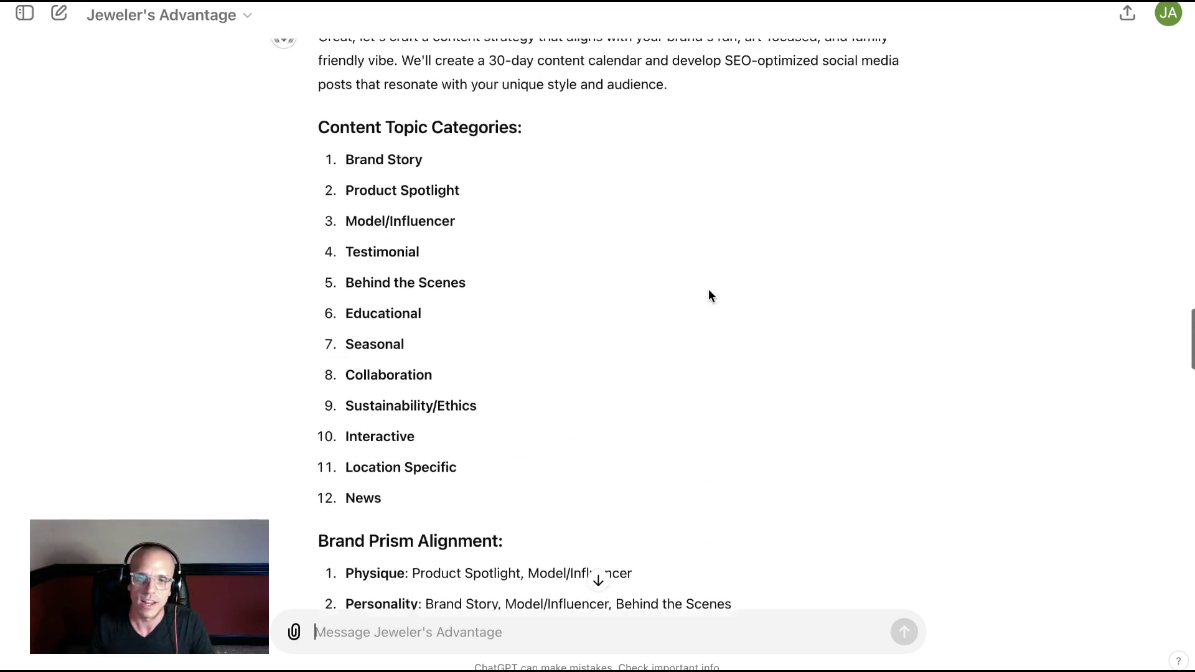
scroll(709, 293, "up", 3)
scroll(710, 293, "down", 8)
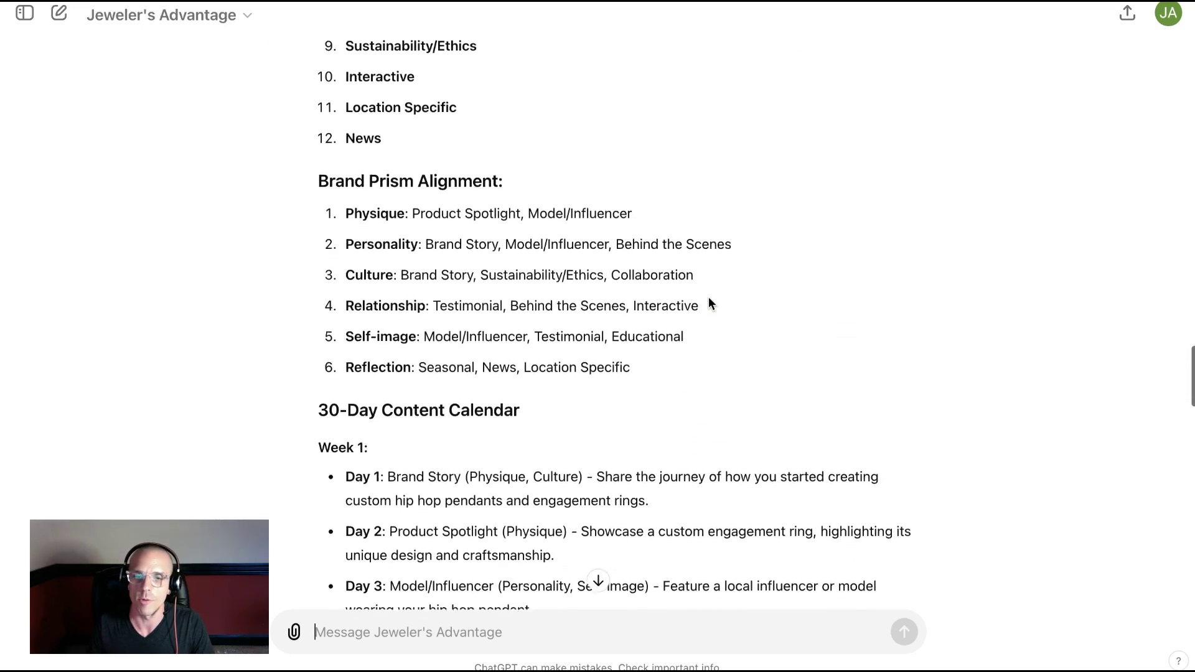
scroll(725, 336, "down", 5)
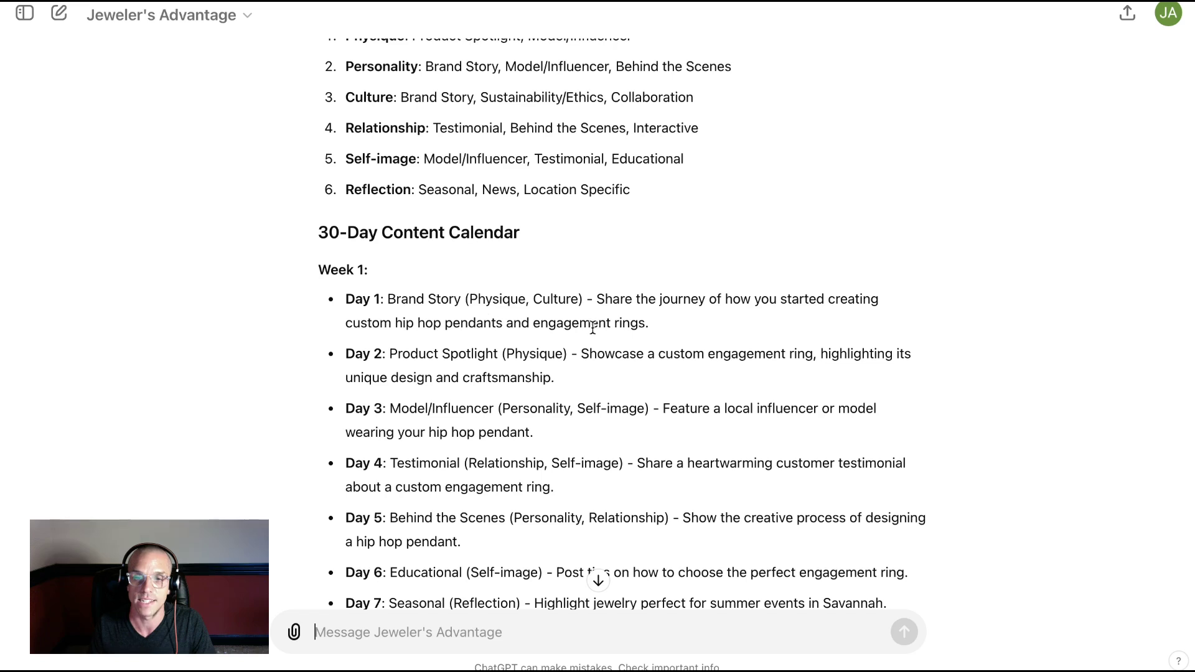
scroll(618, 337, "down", 2)
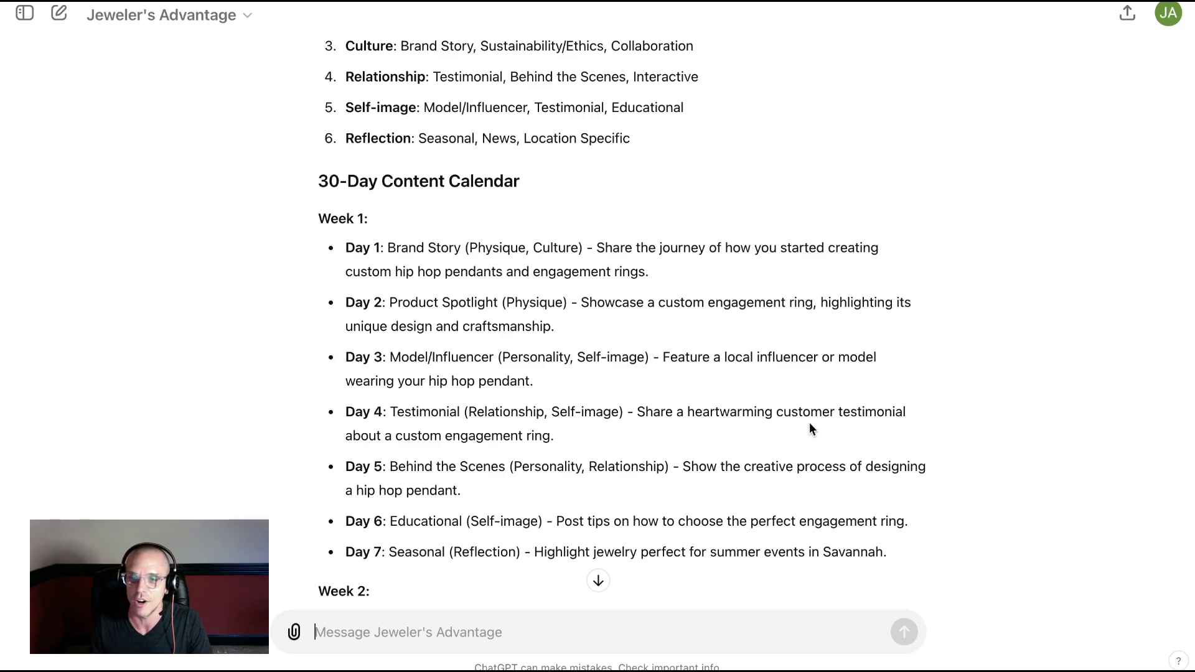
scroll(662, 431, "down", 3)
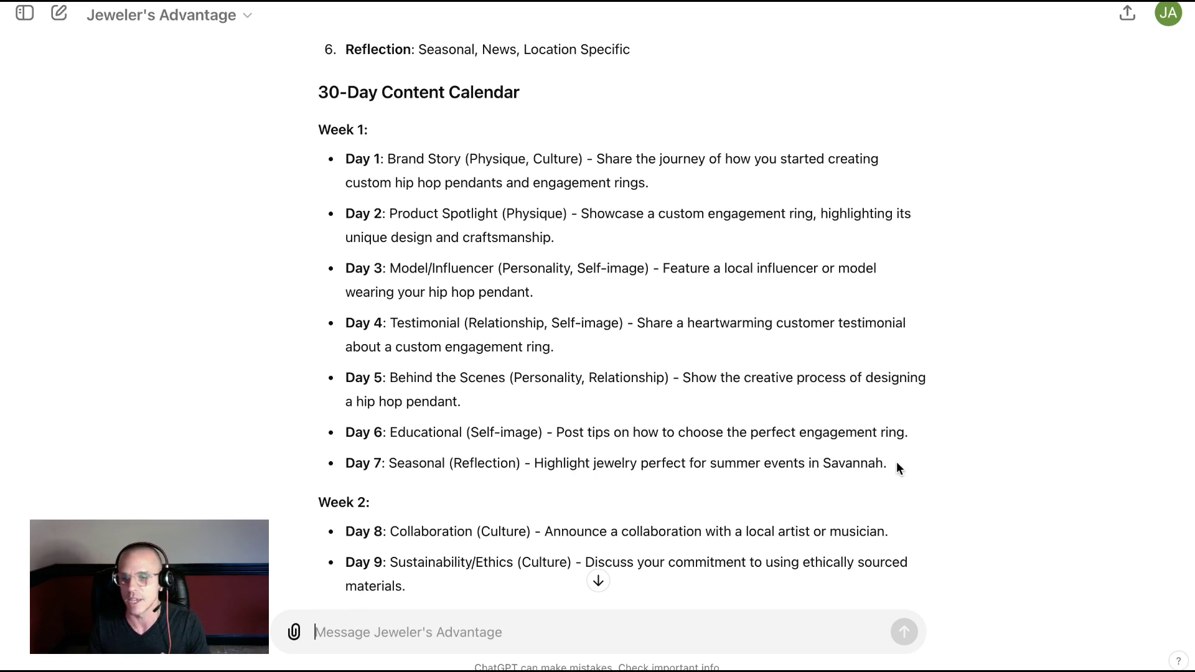
scroll(897, 467, "down", 4)
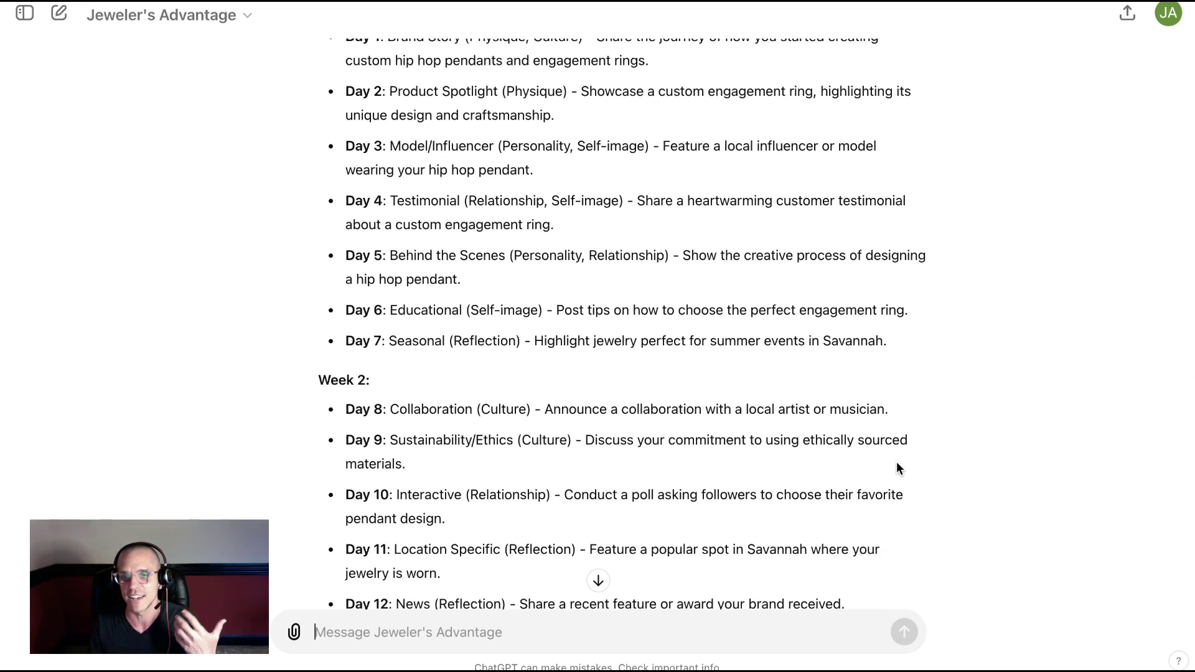
scroll(897, 467, "down", 1)
scroll(896, 468, "down", 20)
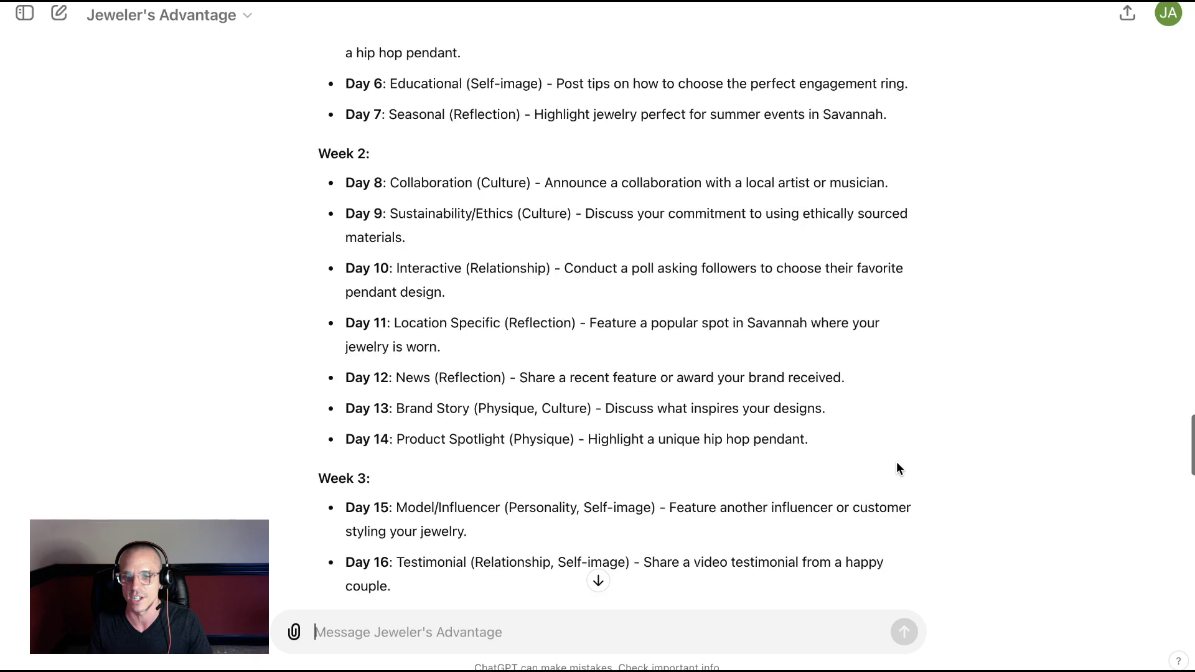
scroll(897, 462, "down", 16)
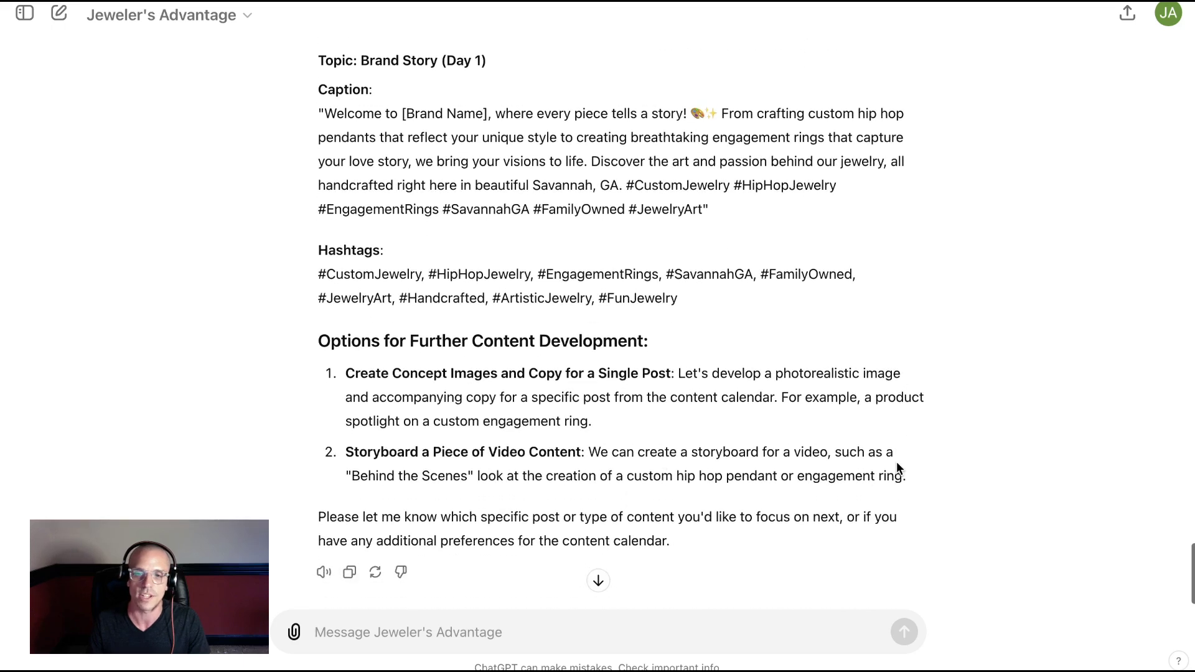
Step: Send option 1, concept images and copy for a single post, as a new message
left_click_drag(615, 420, 343, 382)
key("super+c")
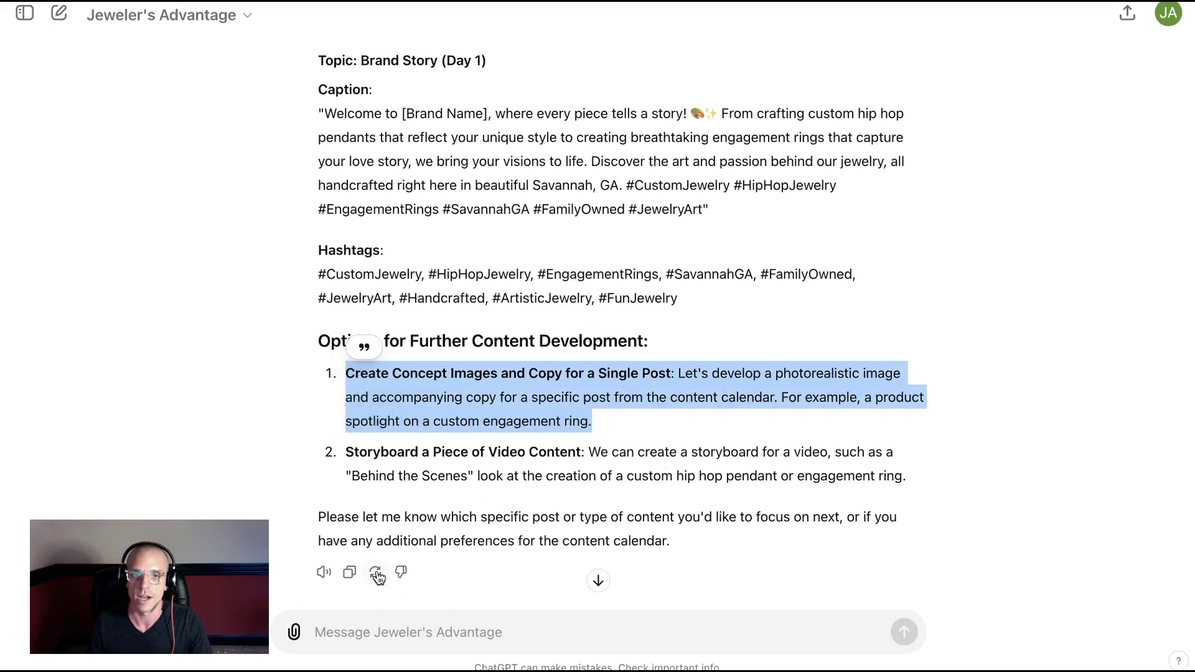
left_click(394, 626)
key("super+v")
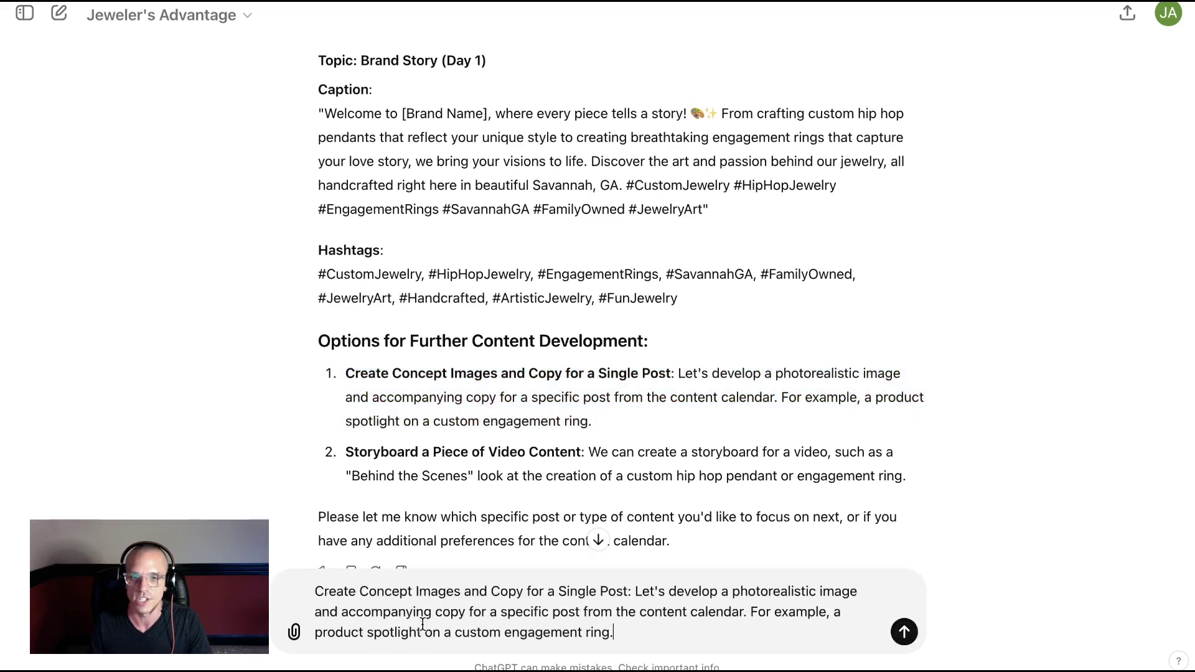
left_click(905, 632)
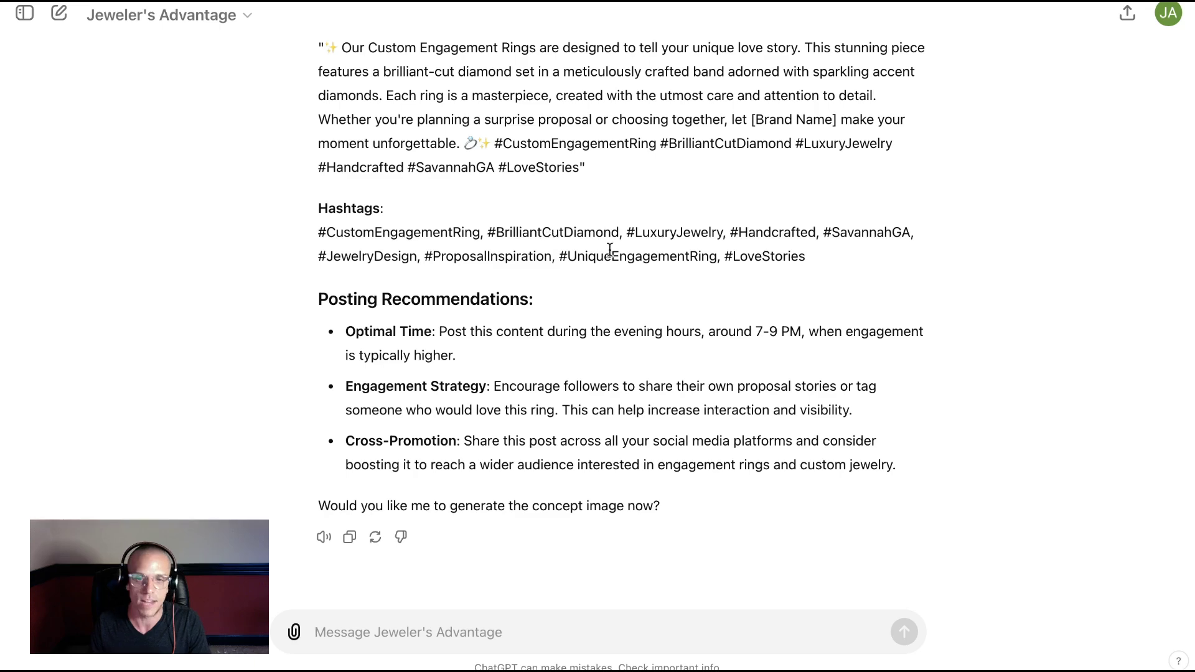
scroll(592, 262, "up", 10)
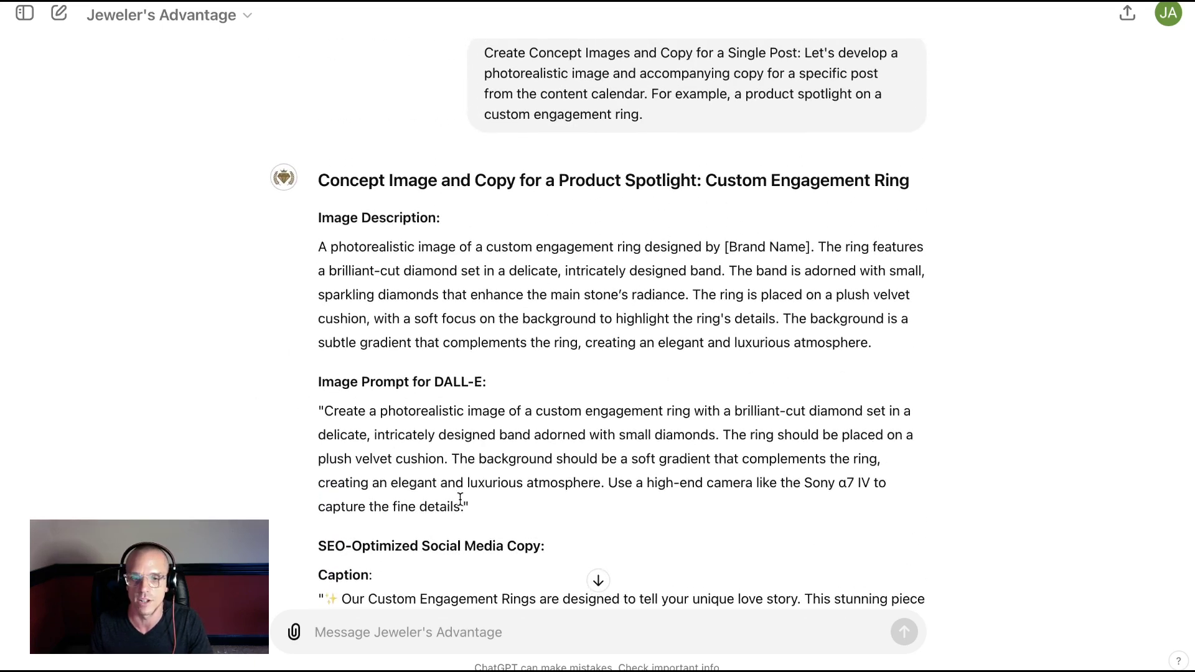
Step: Generate the engagement-ring image by sending the copied DALL-E prompt without its trailing quote
left_click_drag(467, 506, 325, 423)
key("super+c")
left_click(430, 622)
key("super+v")
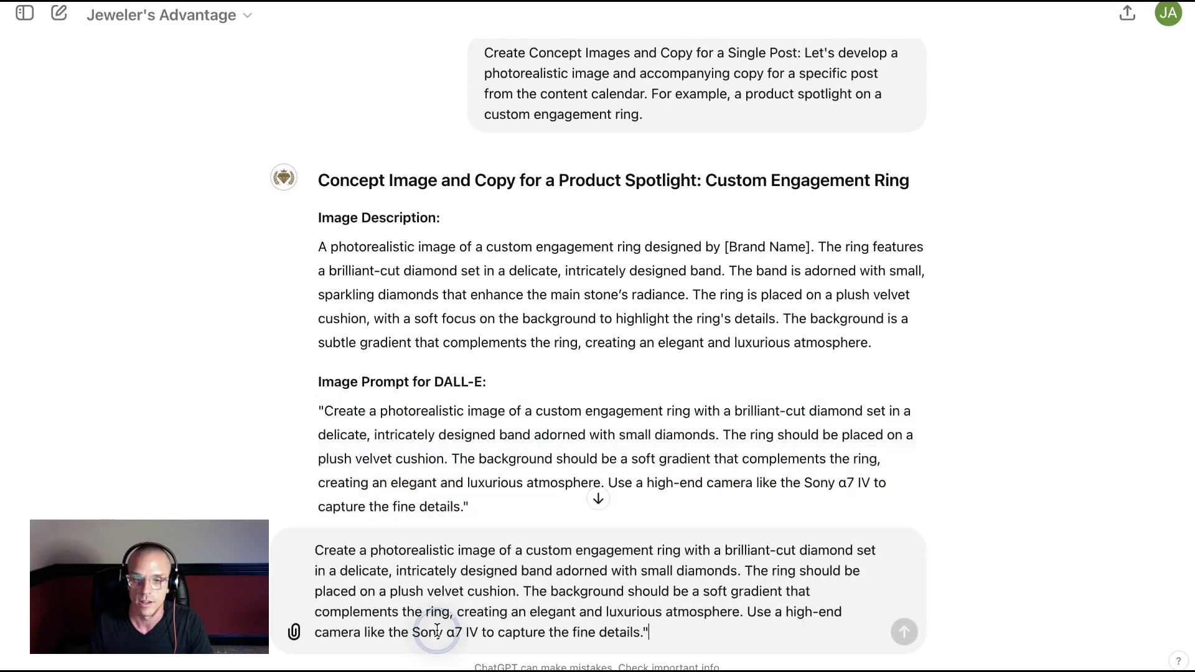
key("BackSpace")
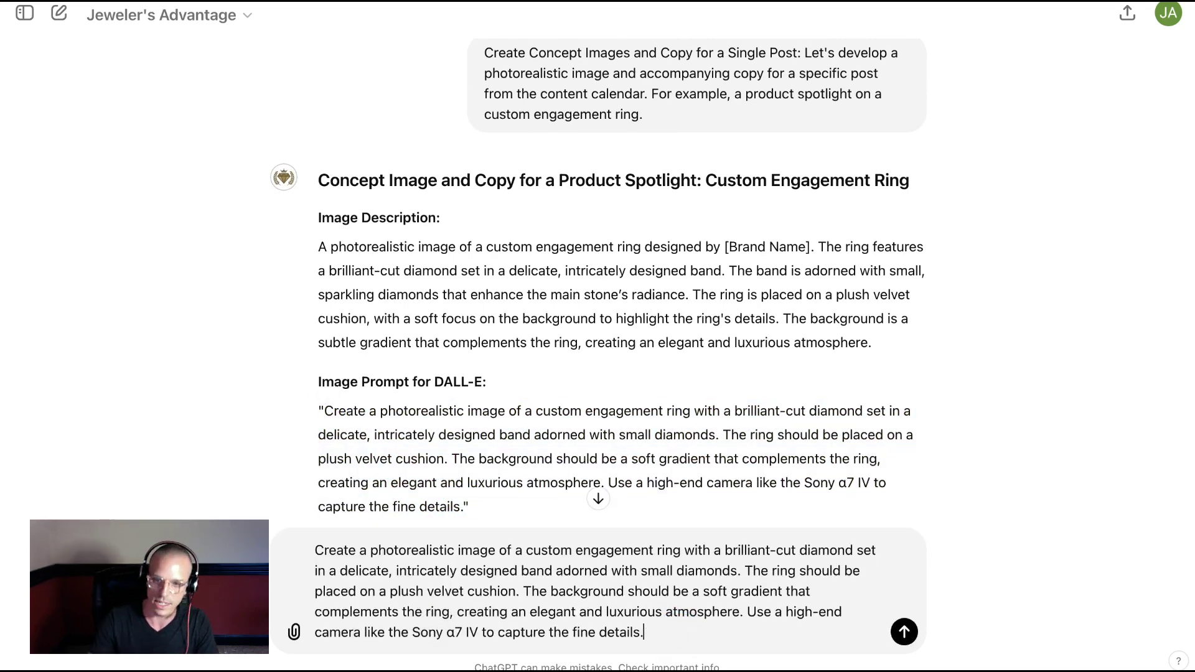
key("Return")
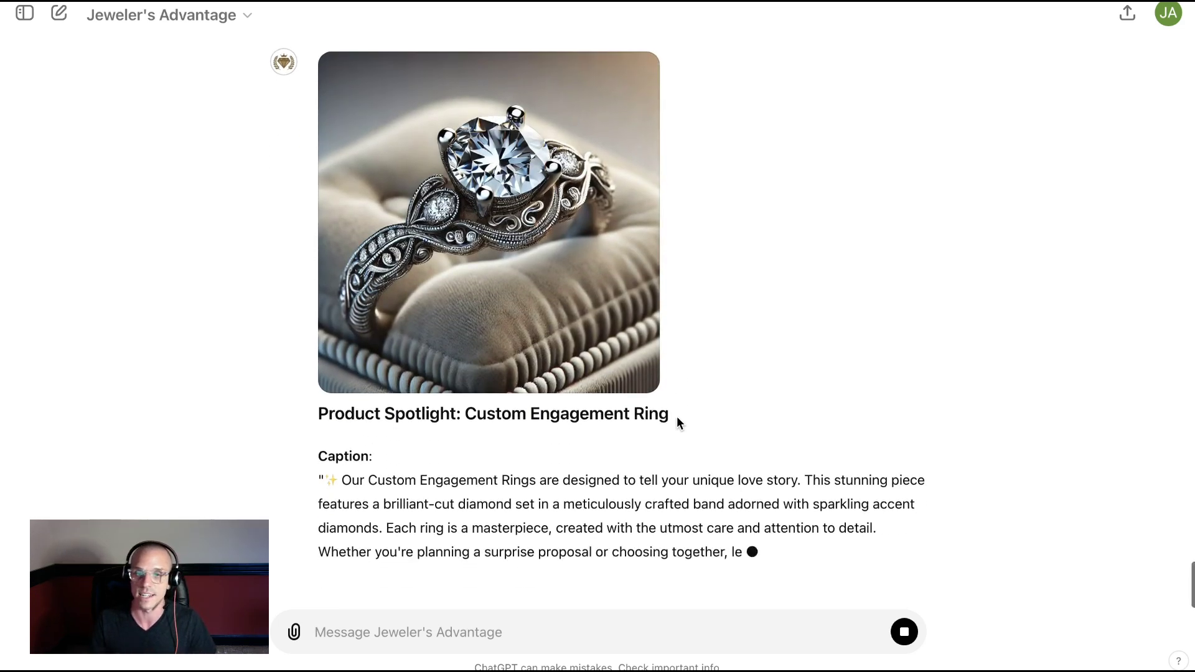
Step: Put the Social Media Calendar prompt from the PDF into the message box
scroll(684, 414, "up", 2)
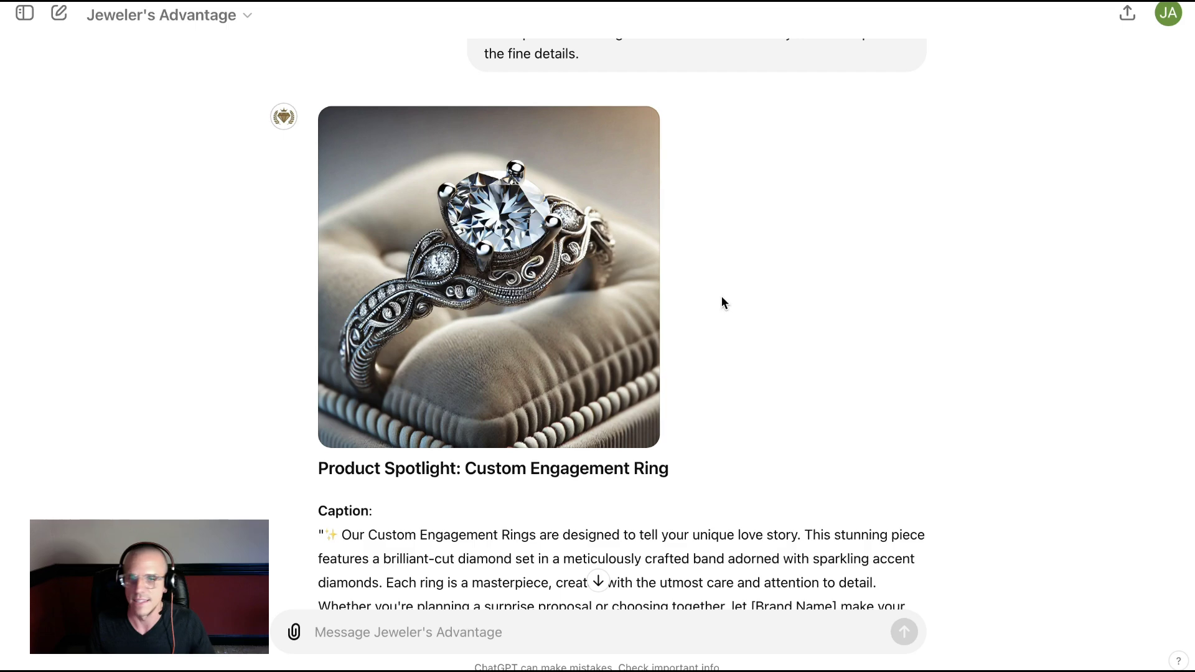
mouse_move(613, 293)
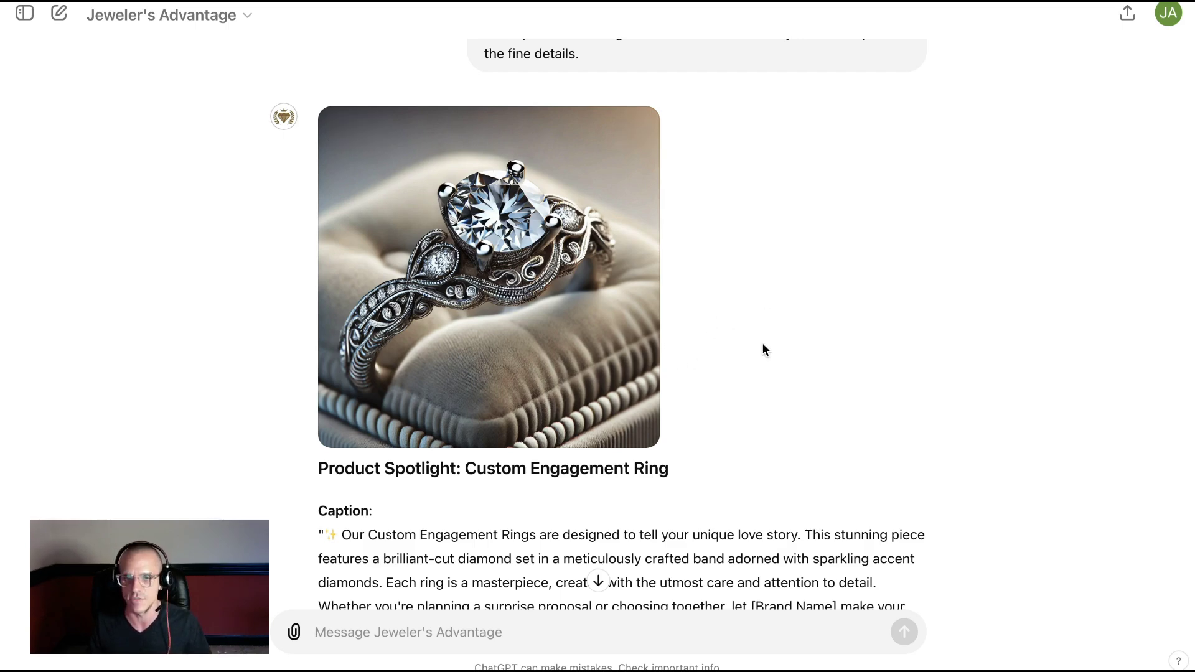
scroll(825, 305, "down", 7)
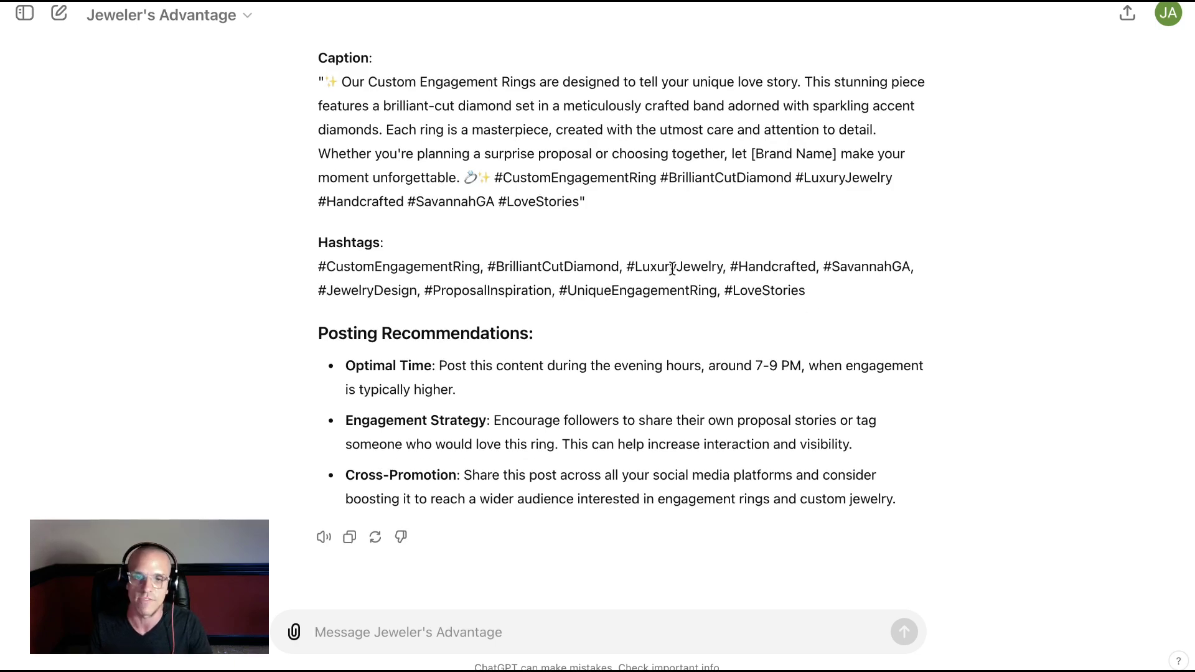
scroll(672, 269, "up", 12)
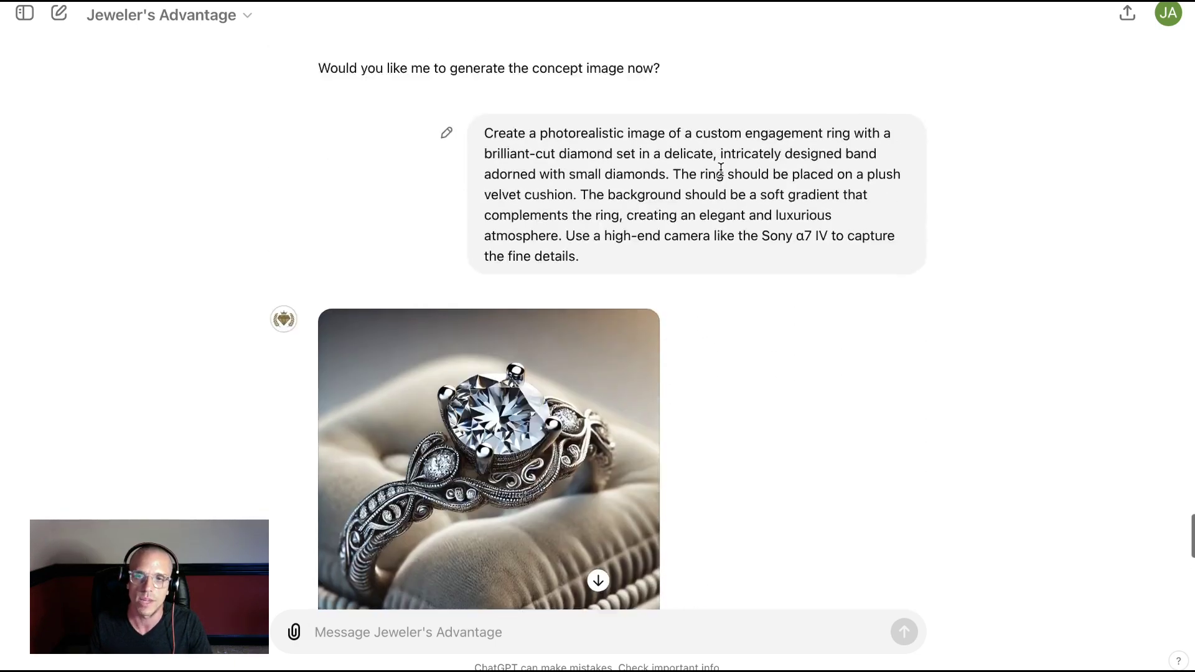
scroll(721, 170, "up", 12)
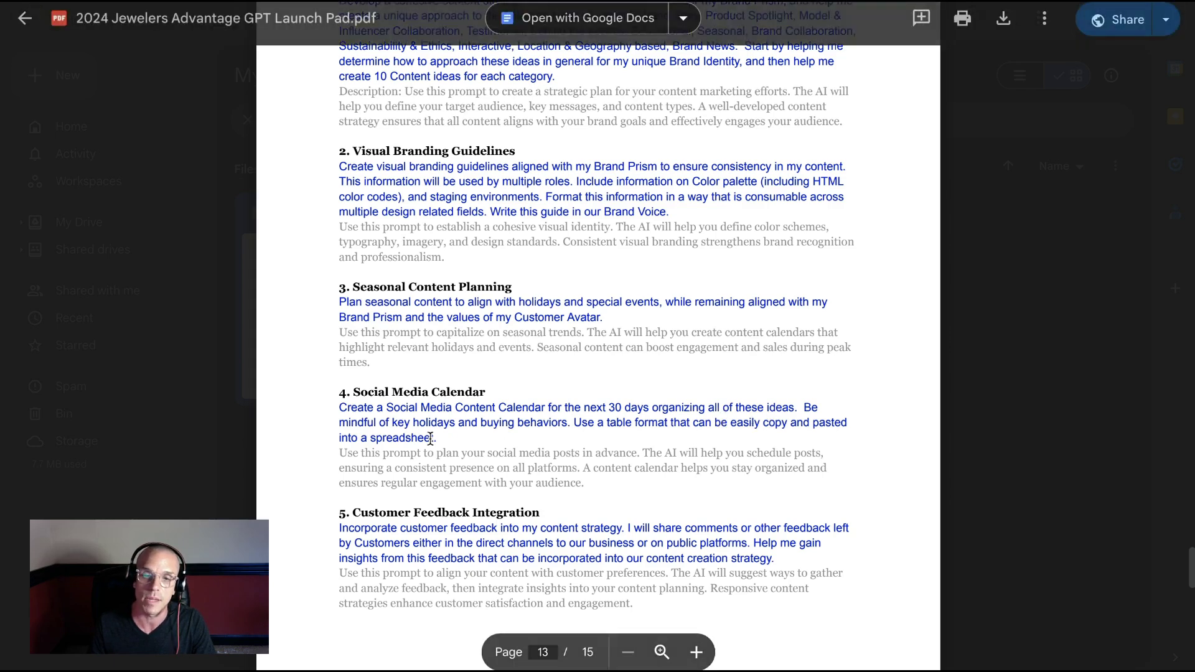
left_click_drag(437, 439, 340, 408)
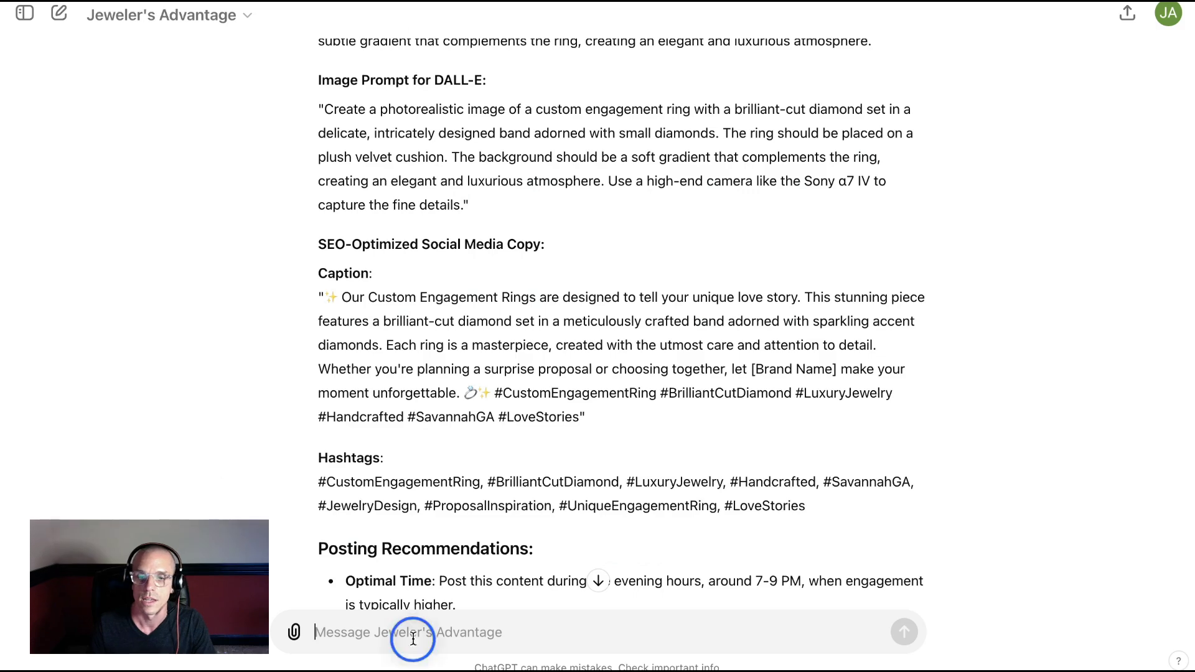
key("super+v")
Step: Send the 30-day social media content calendar request and watch the table stream in
left_click(904, 635)
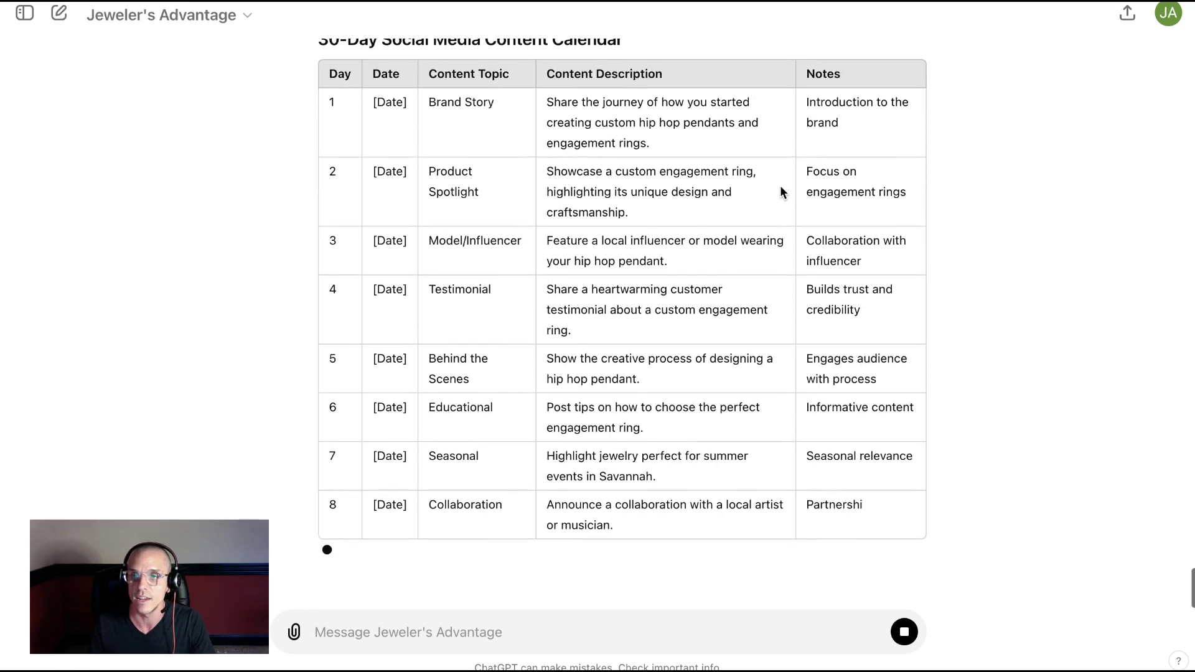
scroll(872, 267, "up", 3)
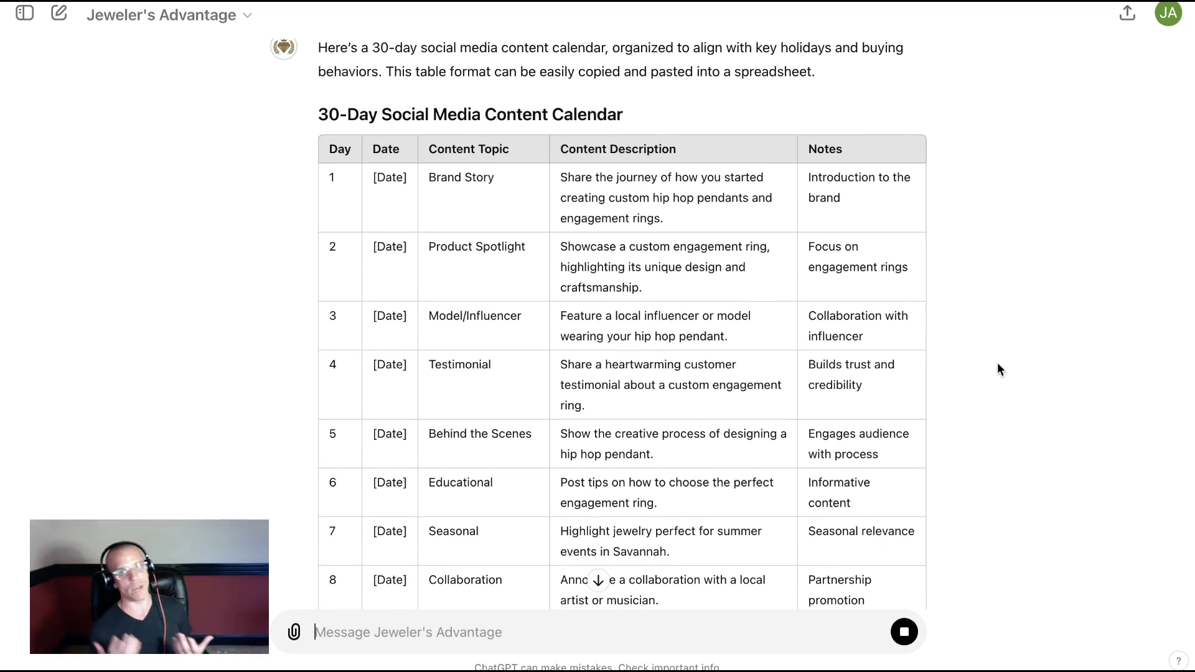
scroll(998, 369, "down", 5)
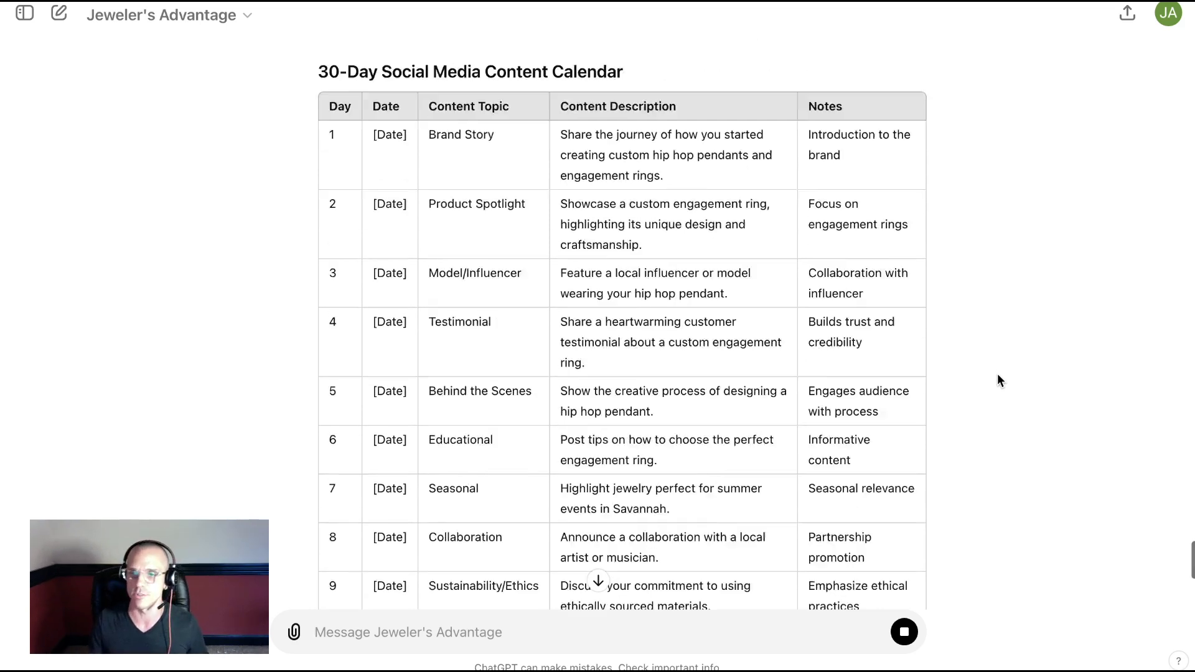
scroll(997, 381, "down", 8)
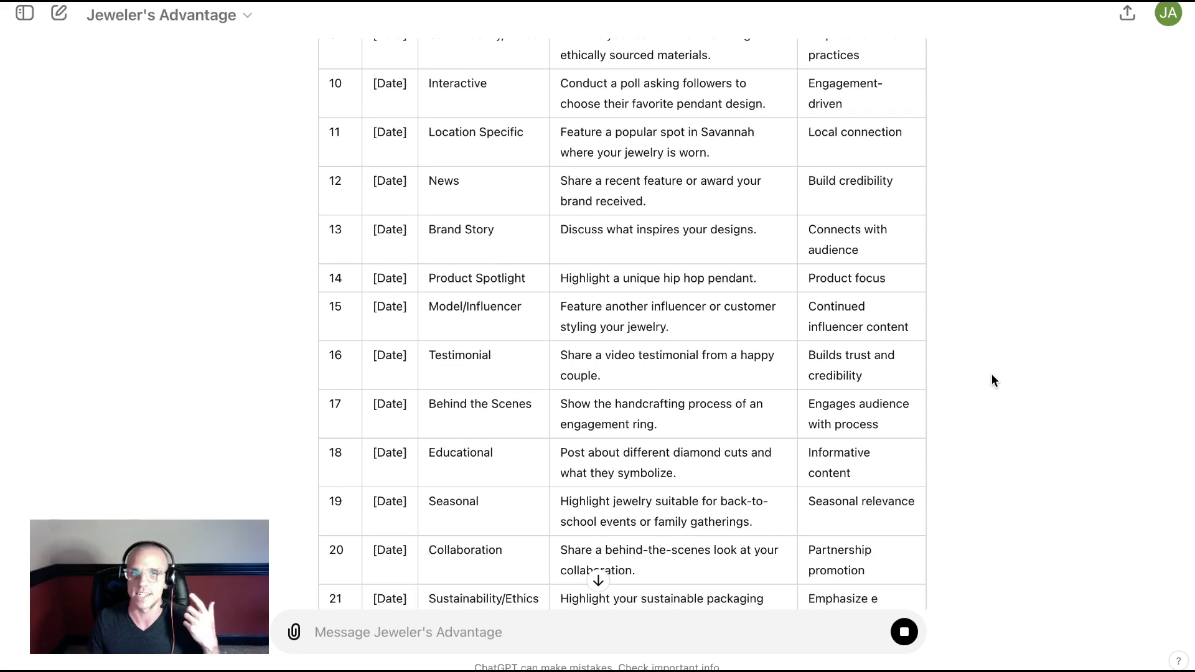
scroll(945, 408, "down", 5)
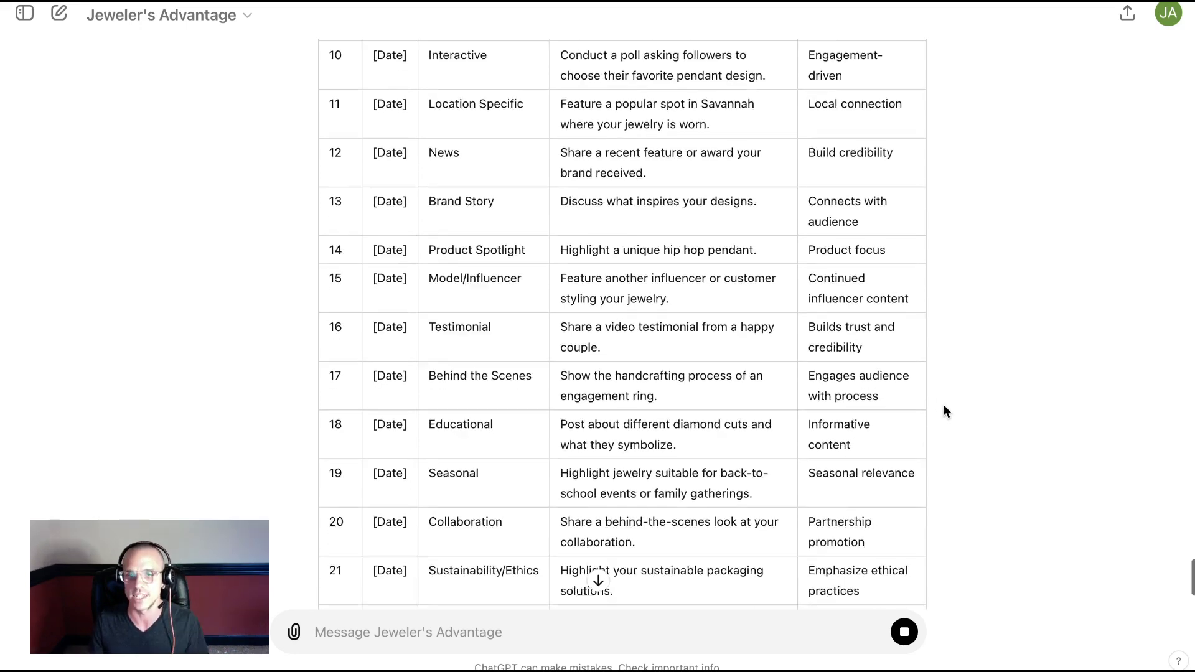
scroll(944, 405, "down", 1)
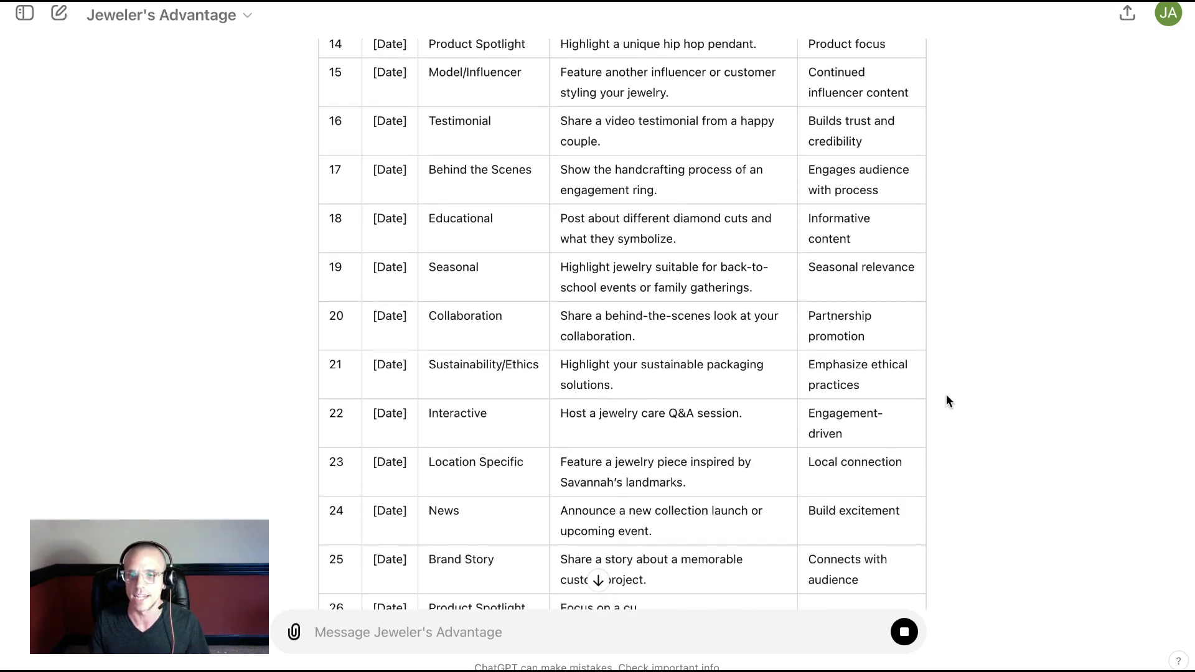
Step: Review the calendar's days 1–30 and notes, returning to the table's Brand Story top
scroll(946, 400, "down", 5)
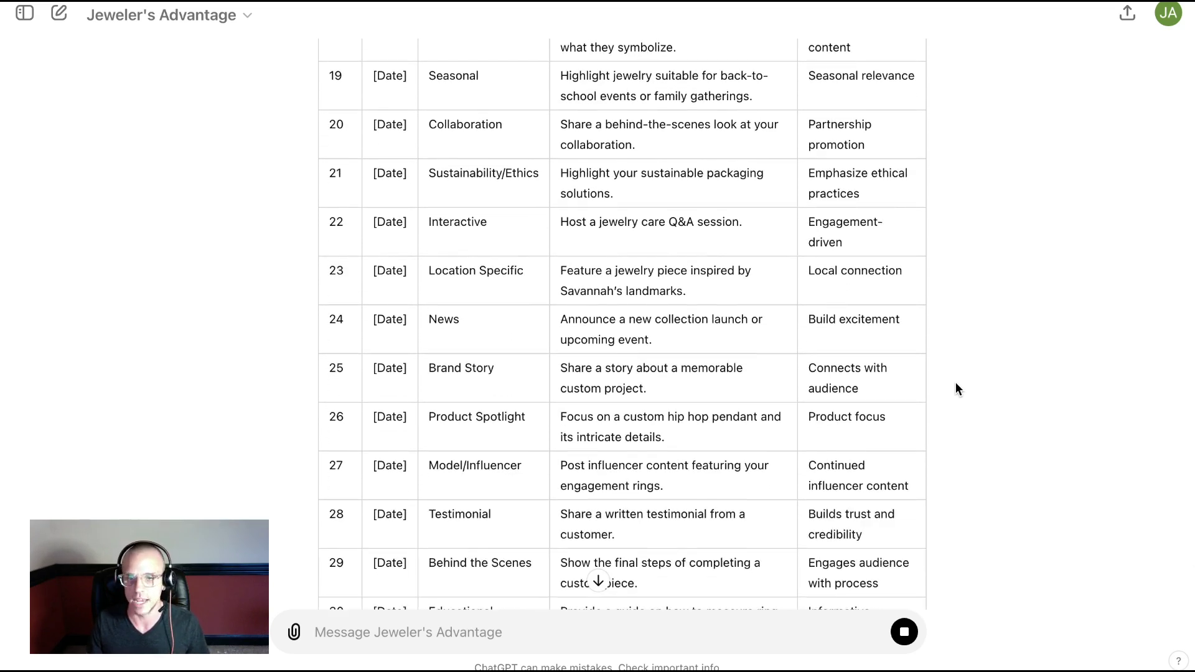
scroll(782, 410, "down", 7)
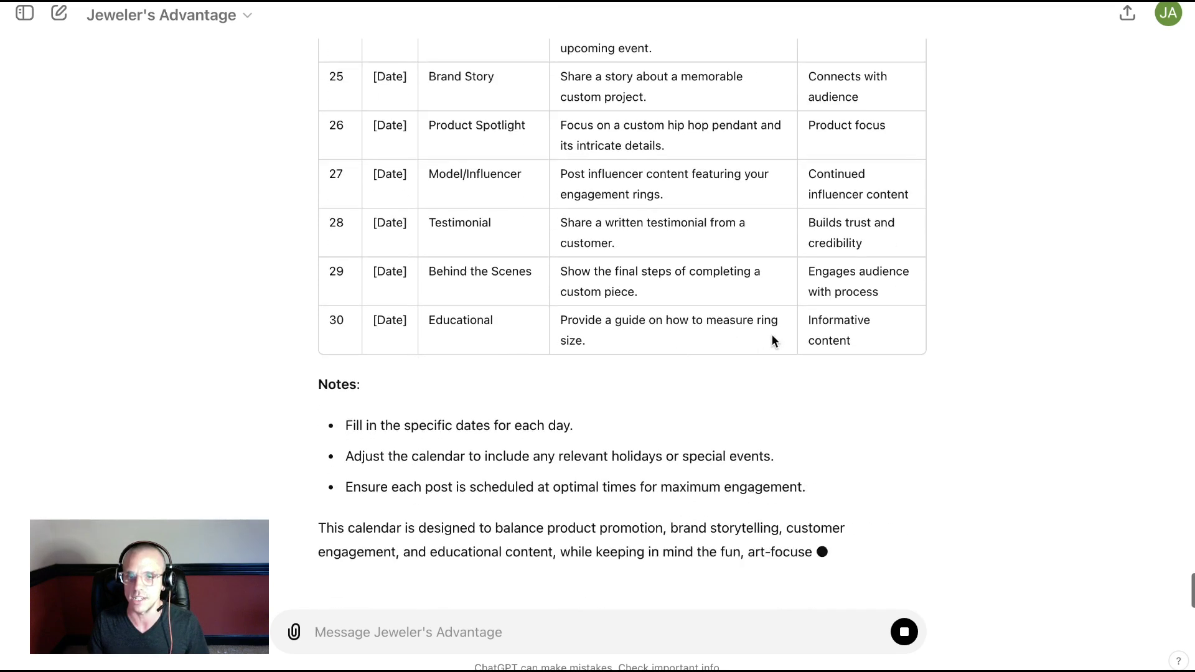
scroll(777, 340, "up", 20)
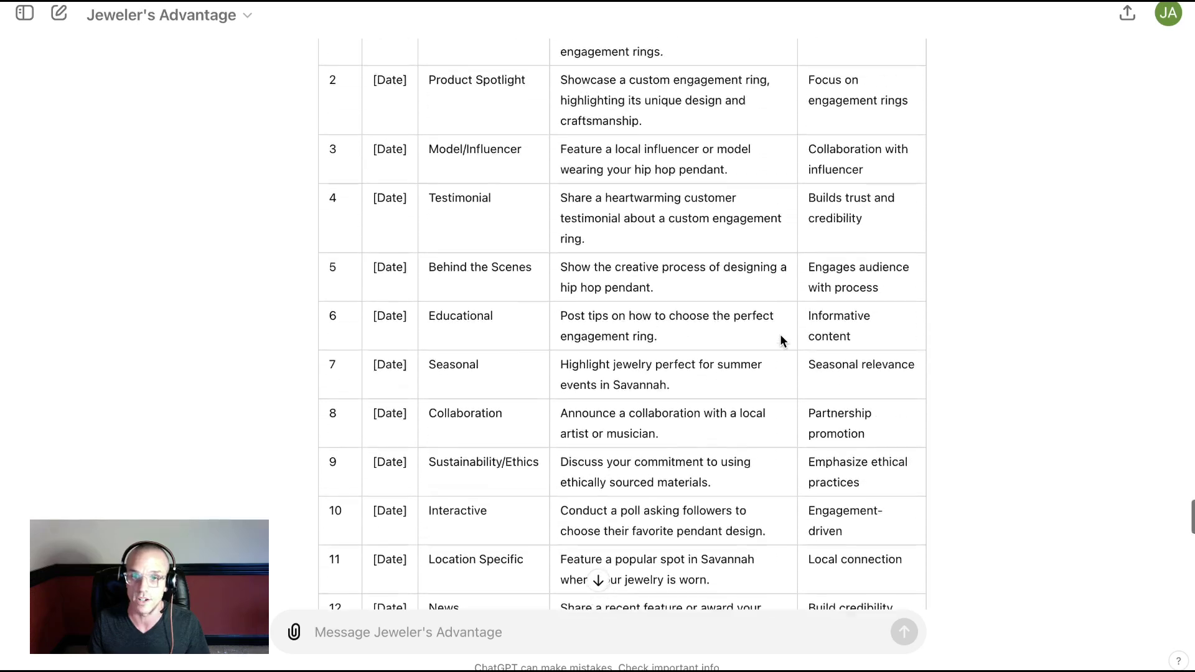
scroll(783, 339, "up", 8)
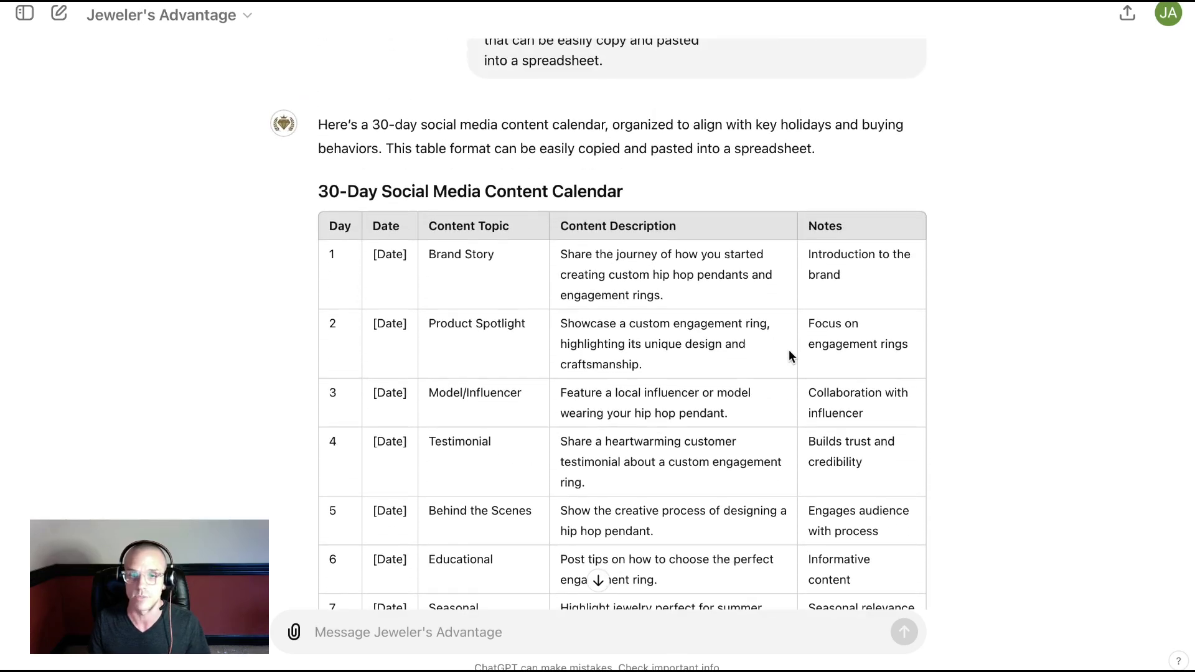
scroll(793, 354, "down", 10)
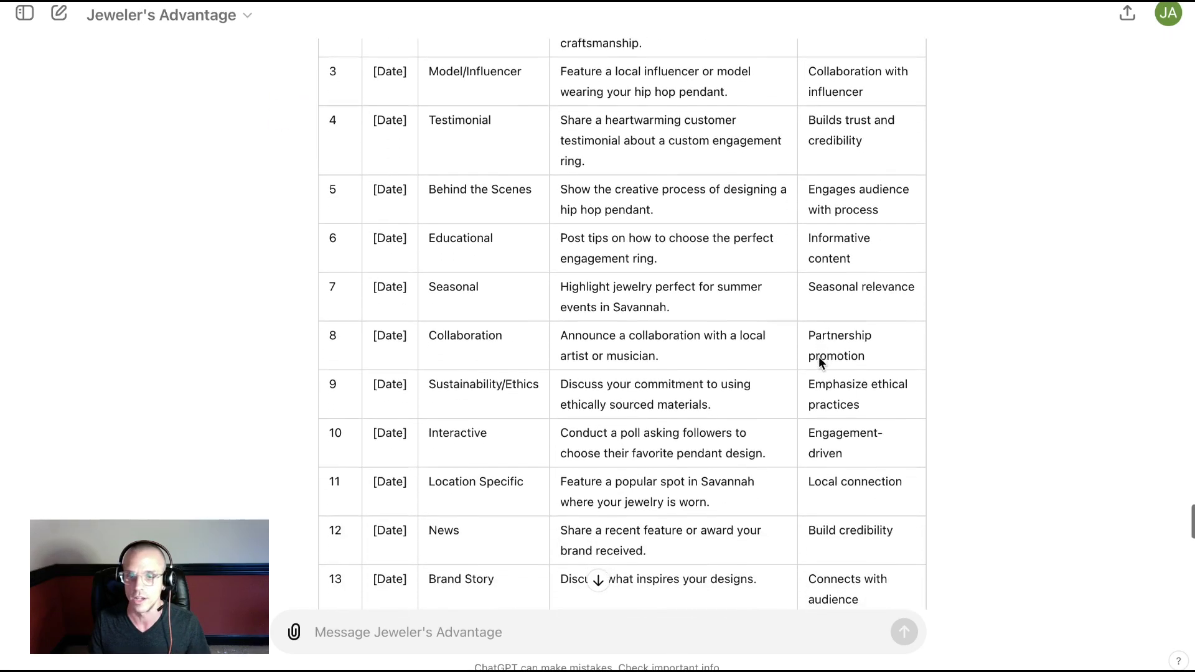
scroll(807, 363, "down", 20)
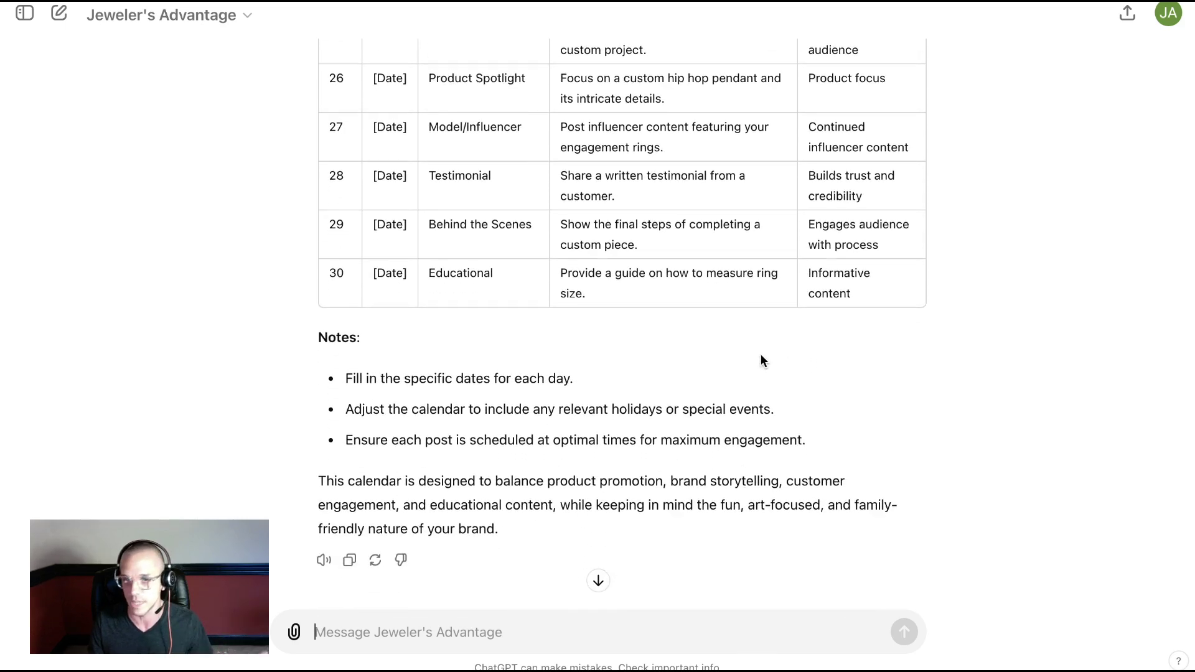
scroll(623, 408, "up", 8)
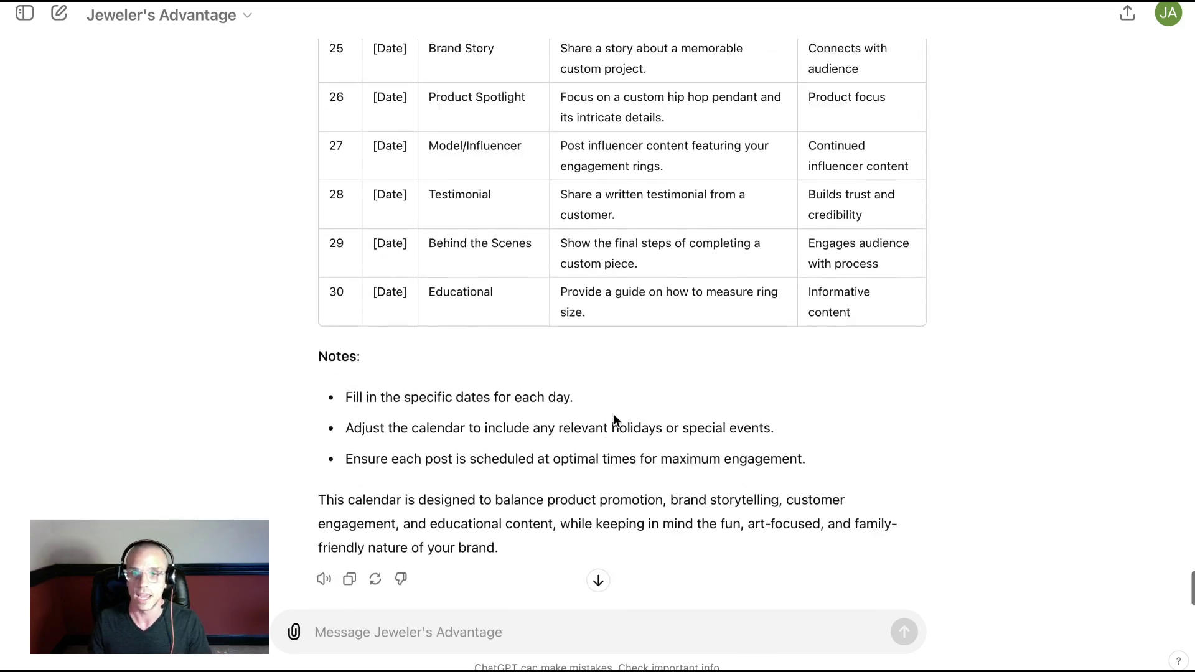
scroll(625, 404, "up", 15)
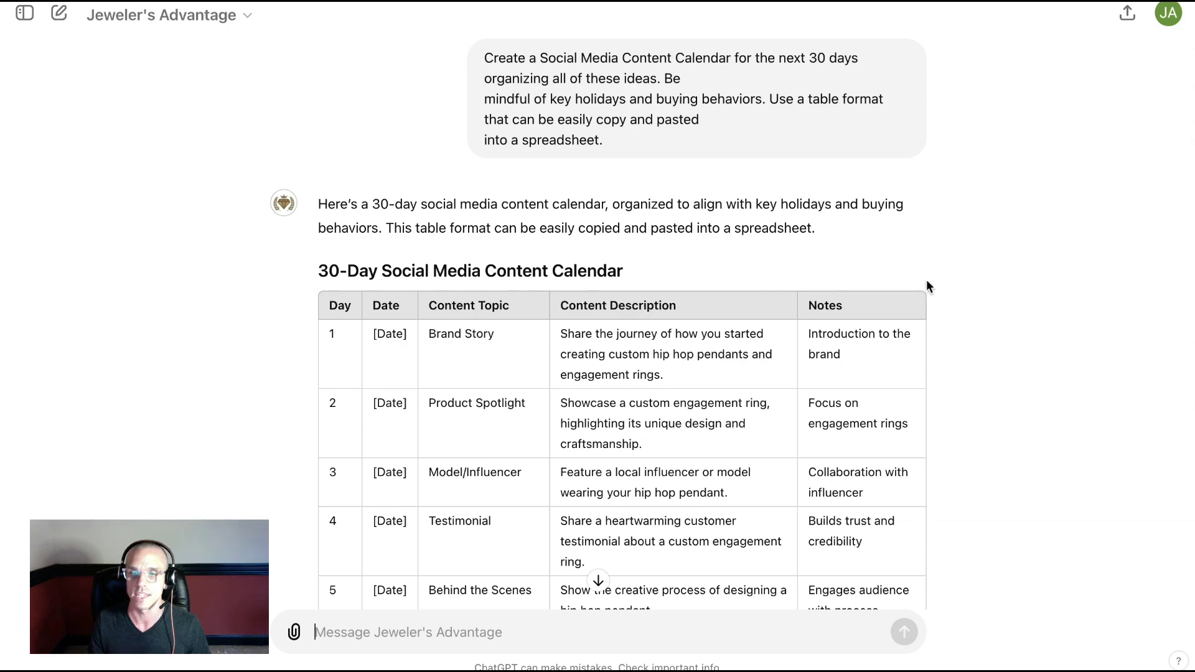
Step: Open a blank Jeweler's Advantage chat with BRAND, PRODUCT, MARKETING and SALES & SERVICE starters
scroll(373, 253, "down", 4)
scroll(324, 187, "up", 3)
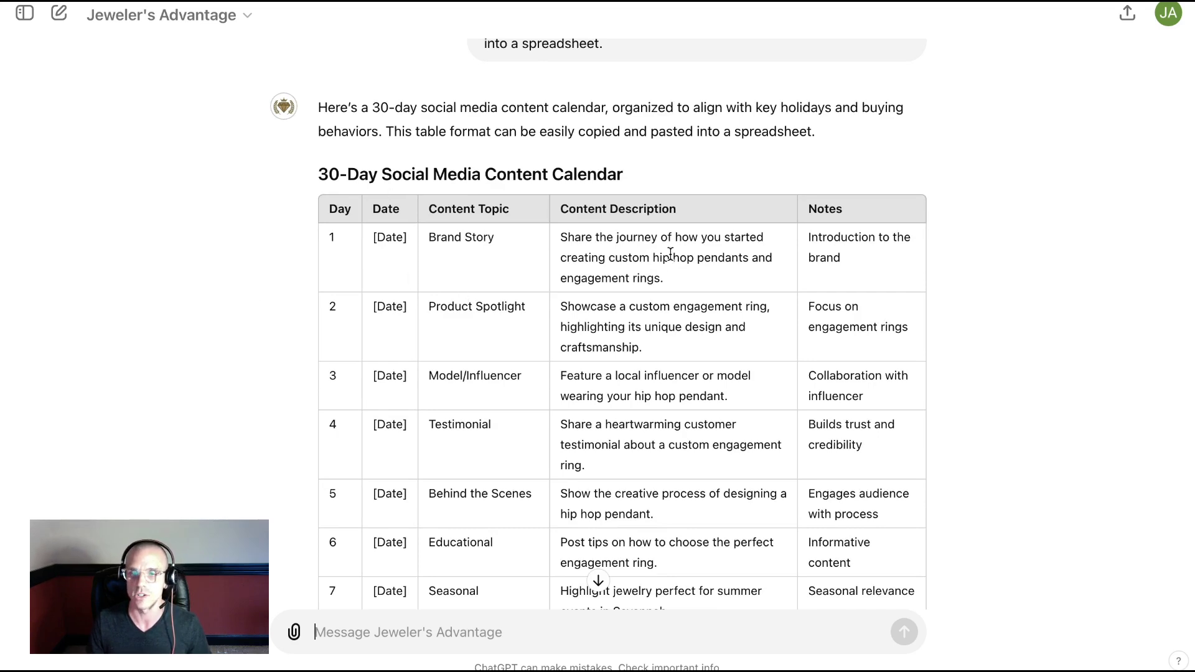
scroll(685, 280, "up", 10)
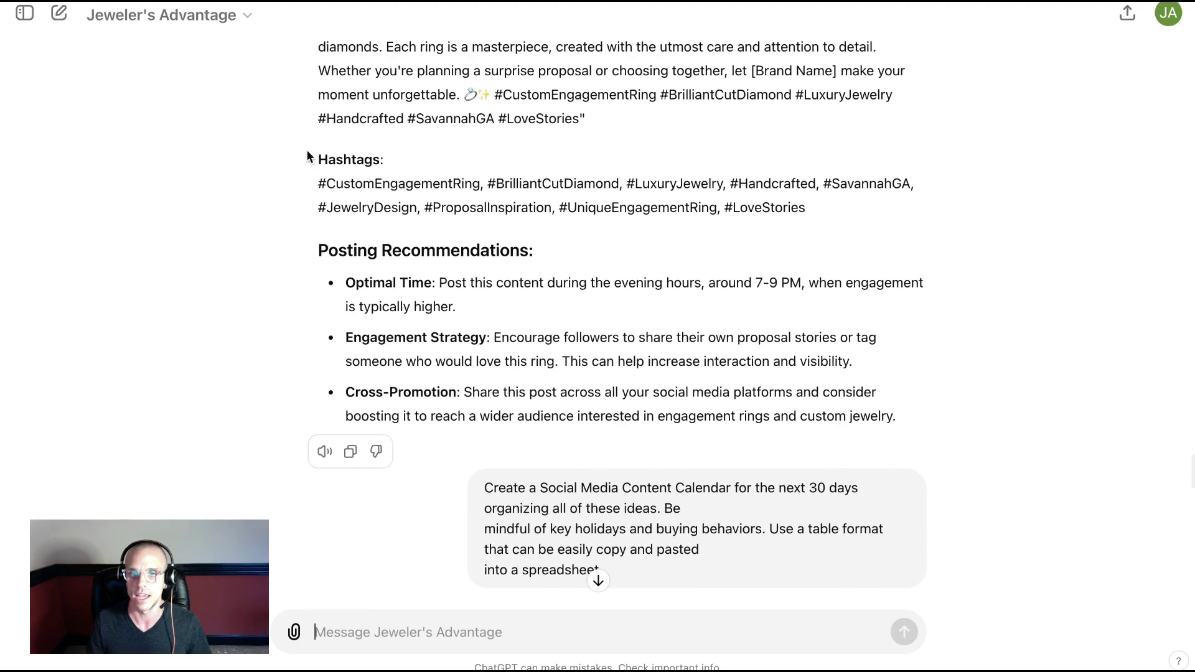
scroll(685, 386, "down", 15)
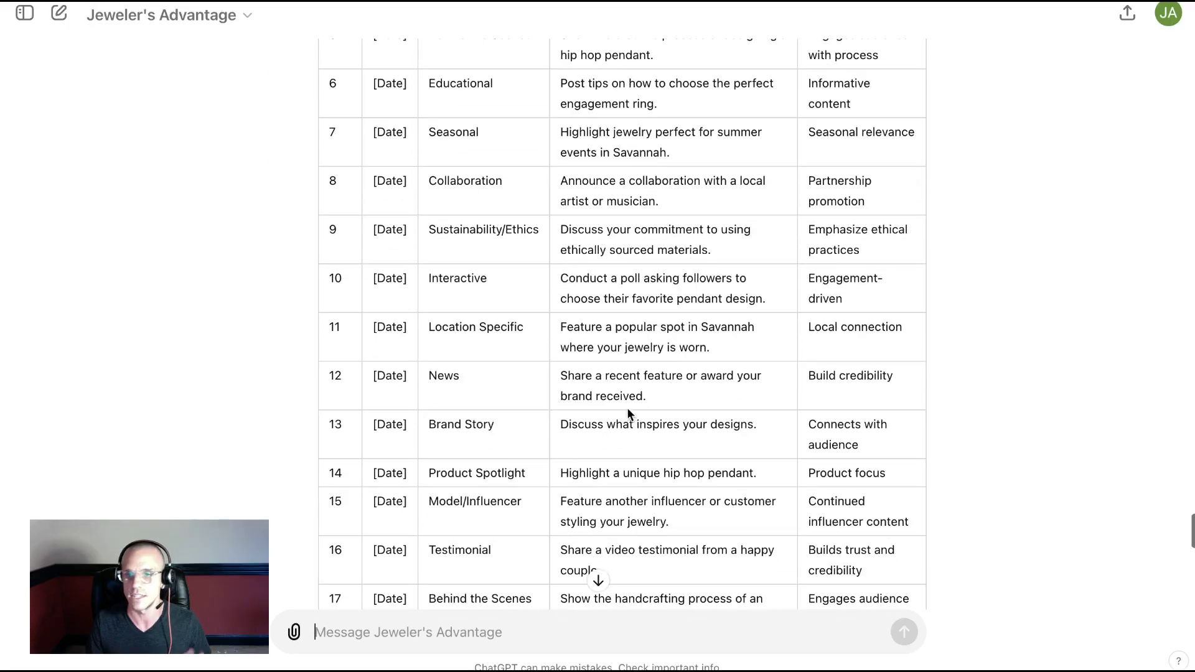
scroll(747, 303, "down", 15)
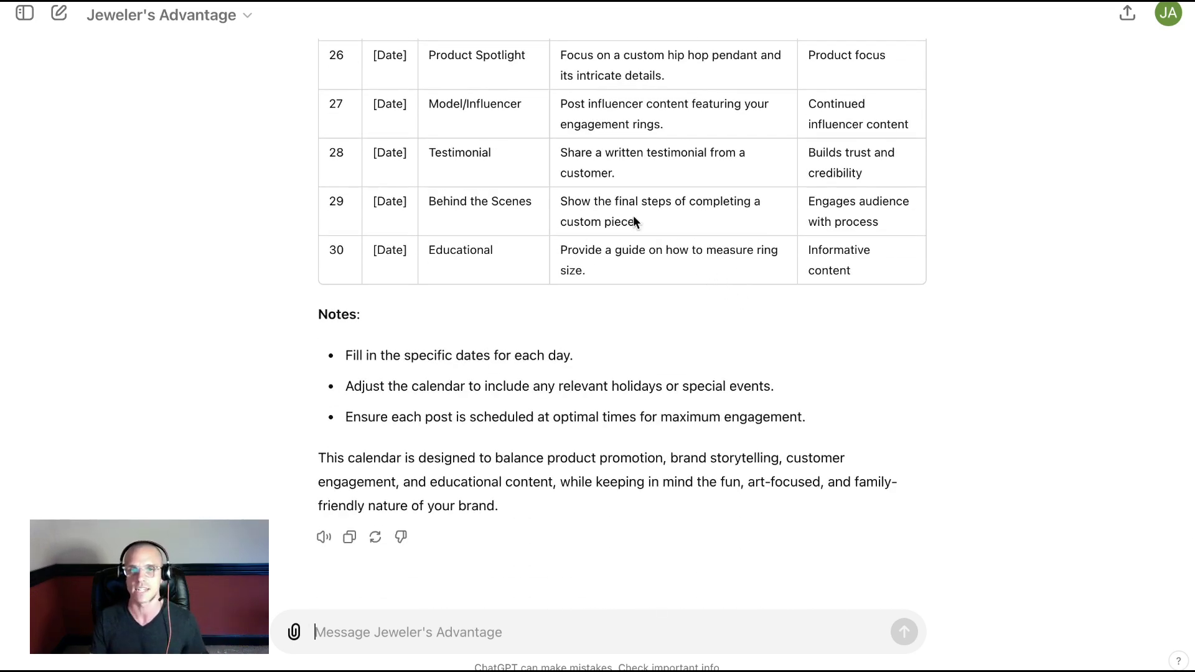
key("super+shift+o")
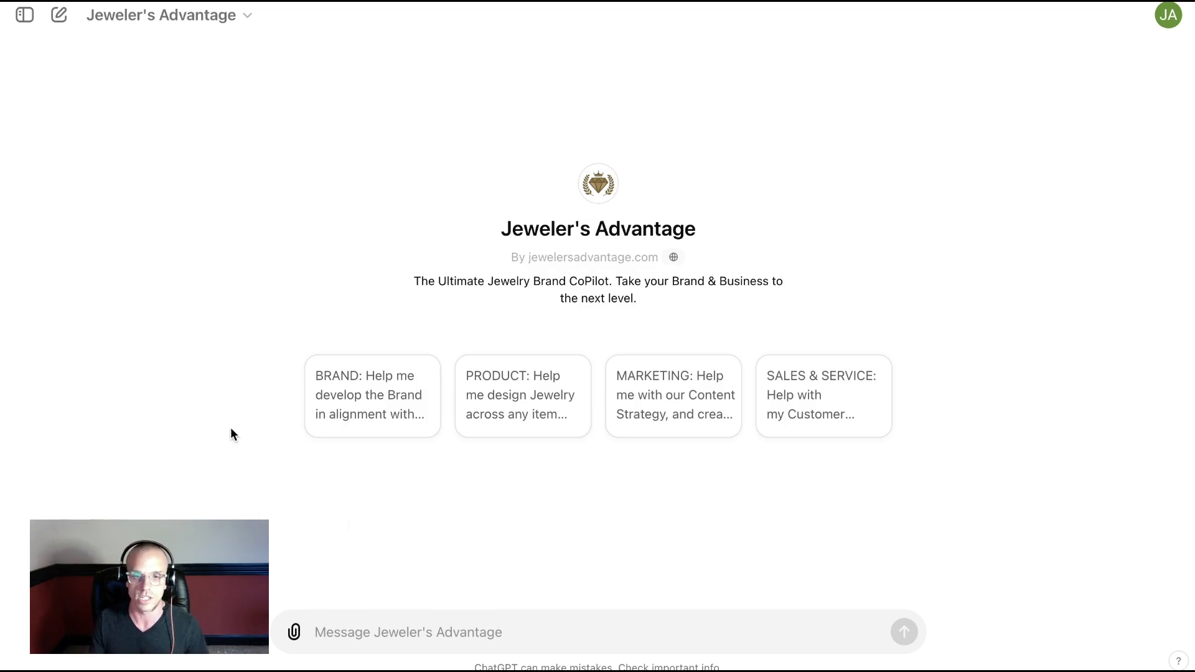
Step: Send the BRAND starter and follow the reply choosing the Middle Market Affordable Luxury segment
left_click(376, 409)
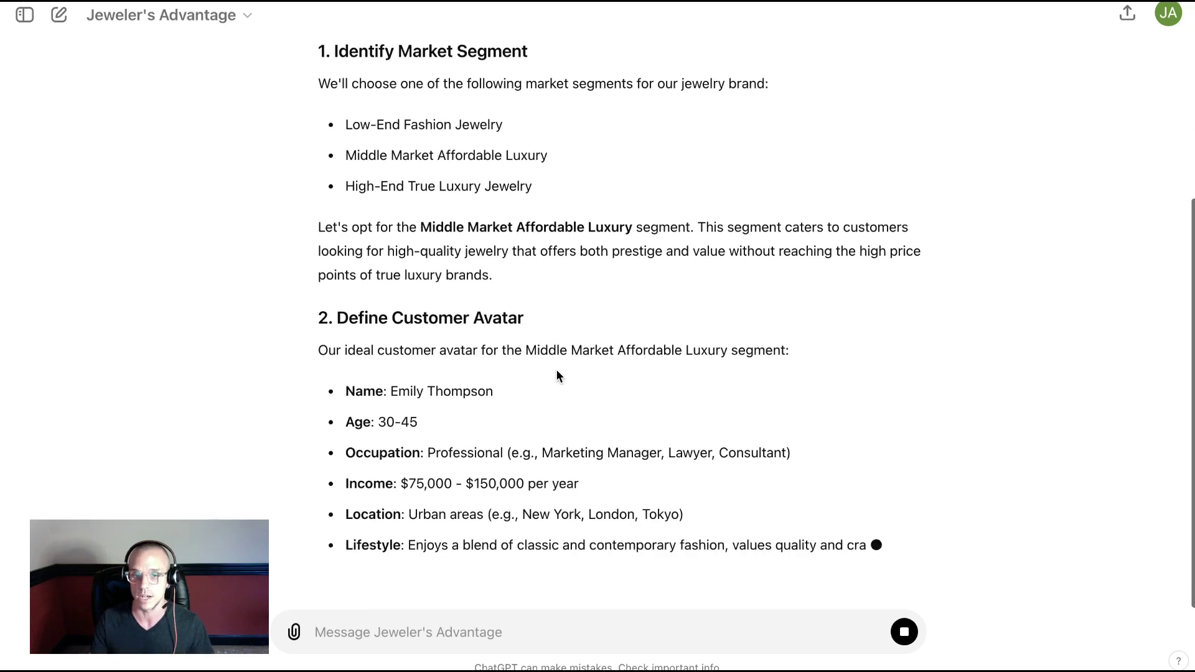
scroll(538, 343, "up", 5)
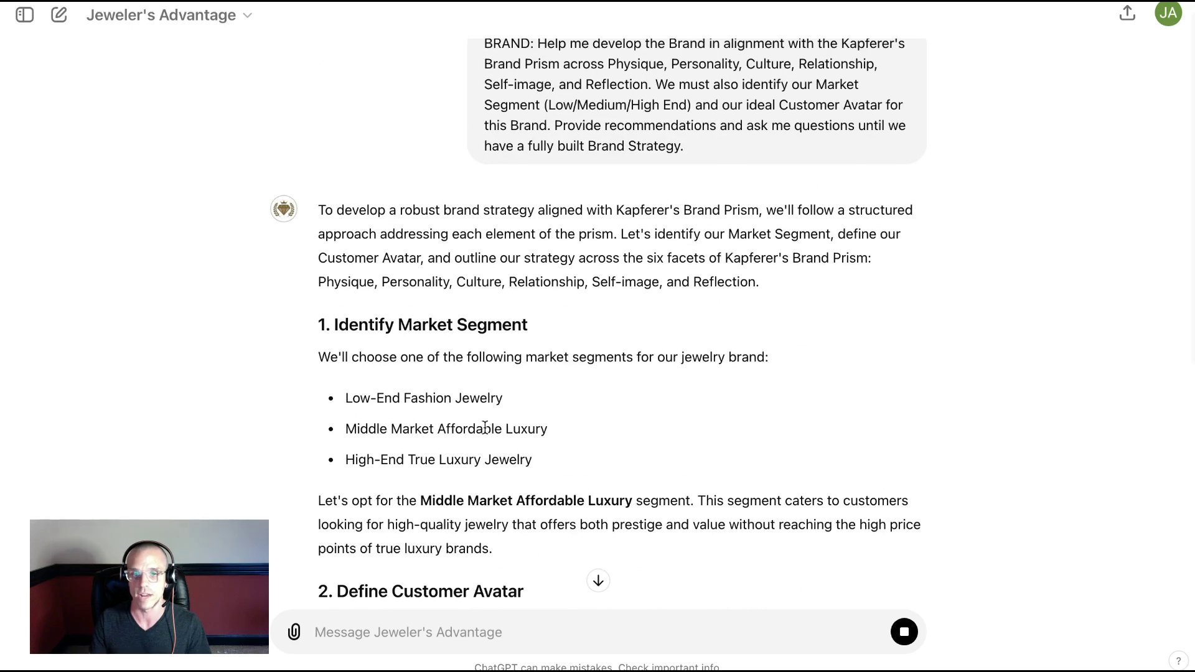
scroll(555, 487, "down", 8)
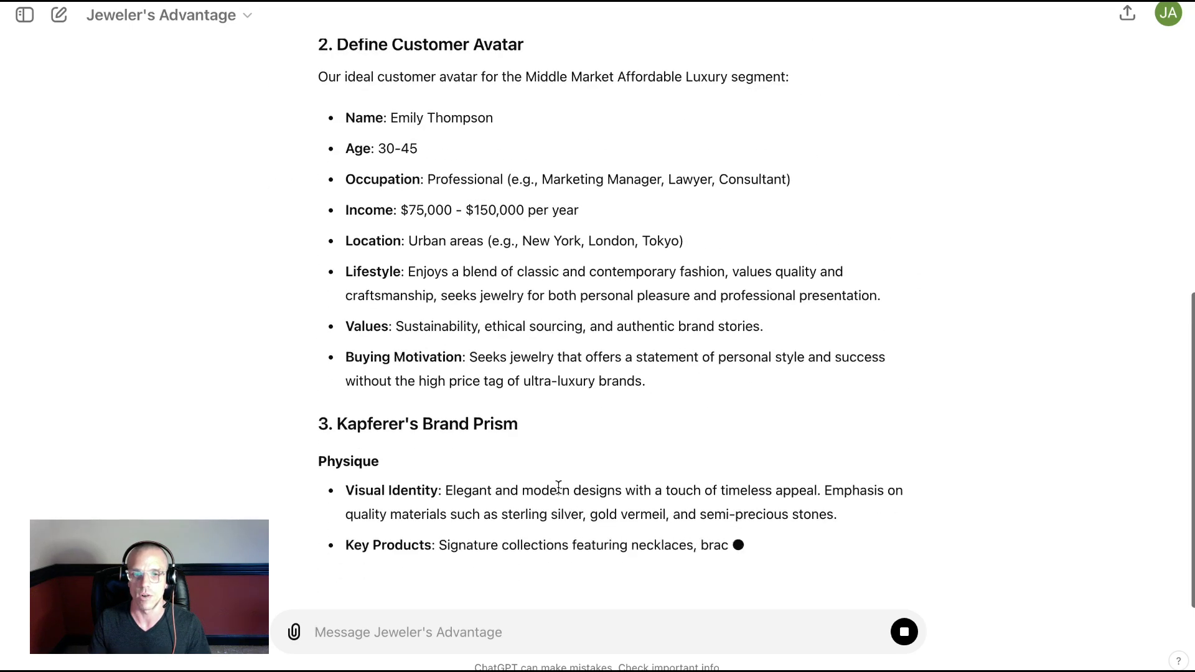
scroll(430, 348, "up", 10)
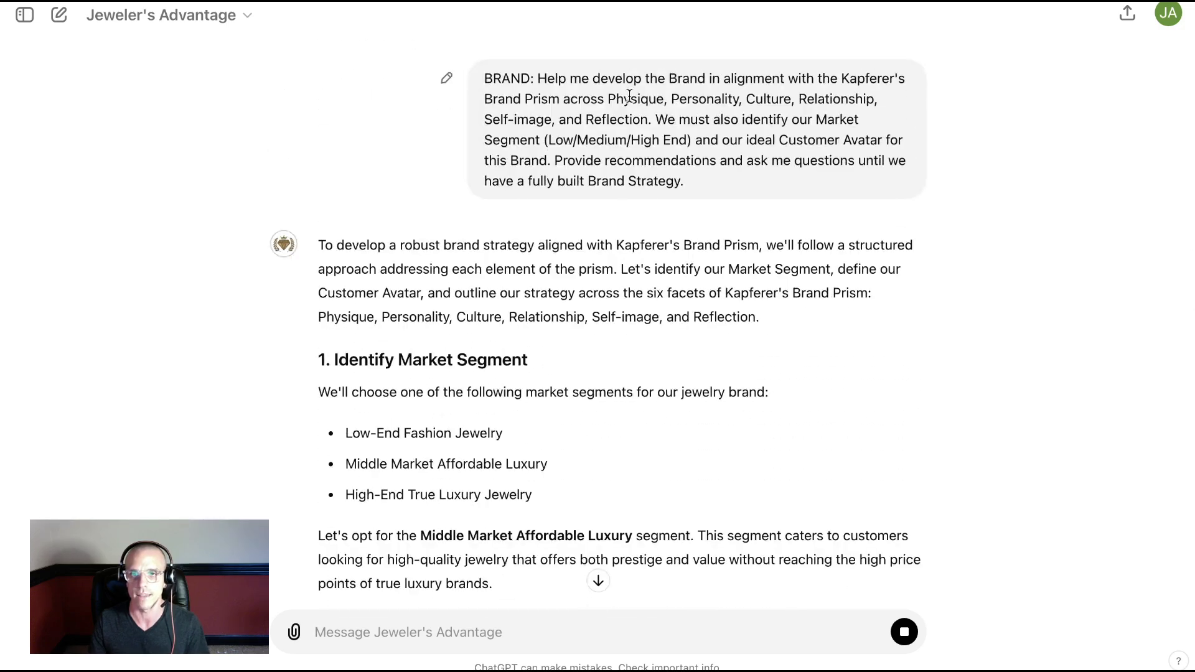
Step: Return to the 2024 Jewelers Advantage GPT Launch Pad.pdf and scroll from page 1 to the Finance prompts on page 11
key("super+Tab")
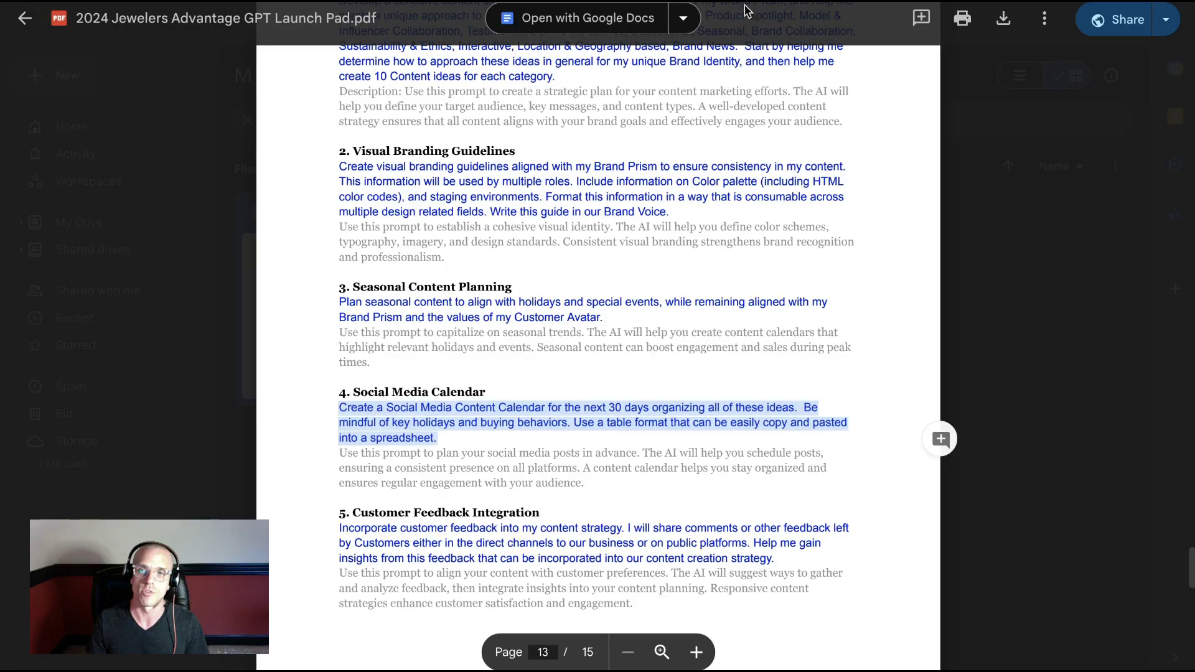
left_click(478, 429)
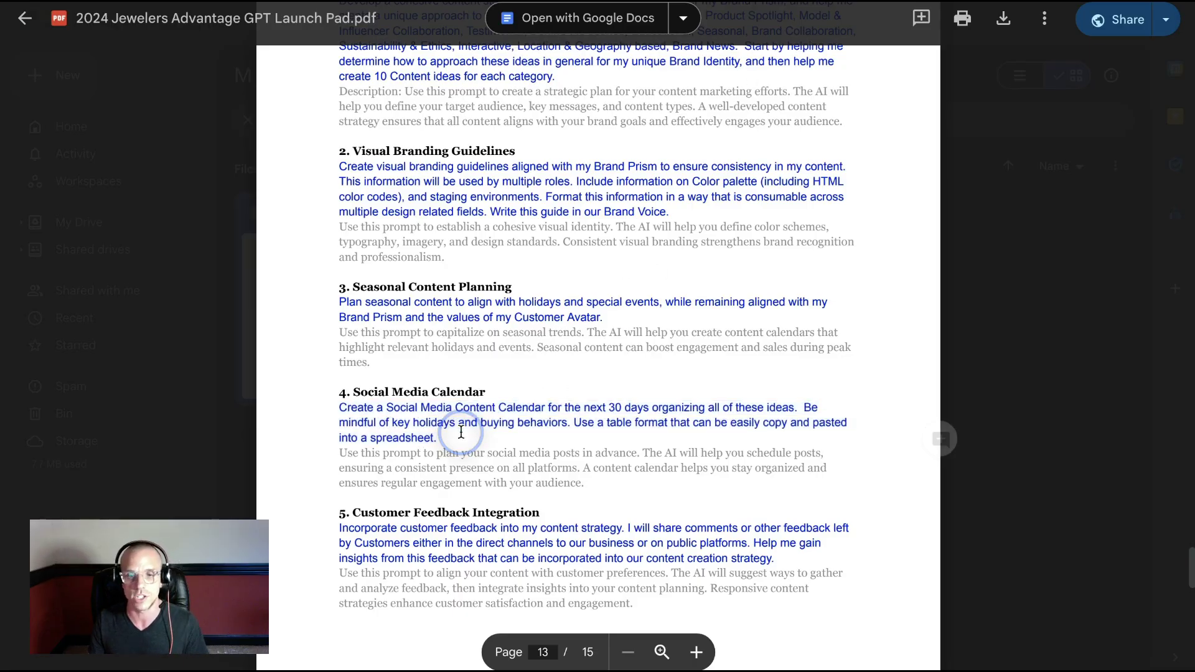
scroll(478, 430, "up", 20)
scroll(580, 320, "up", 20)
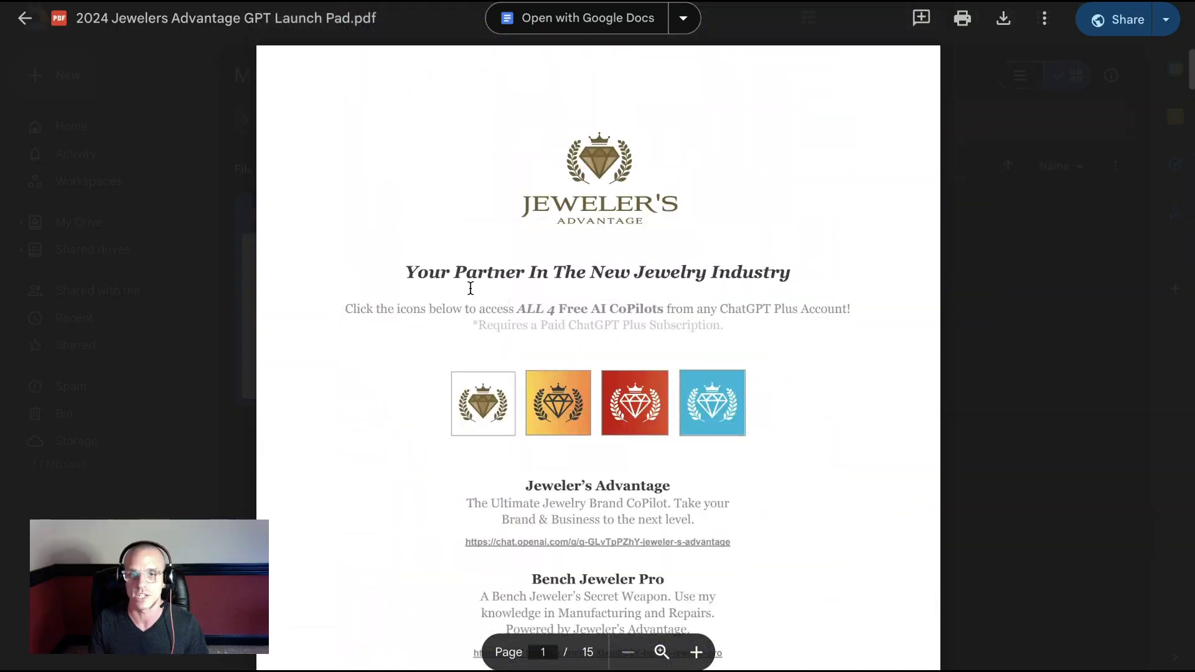
scroll(529, 406, "down", 15)
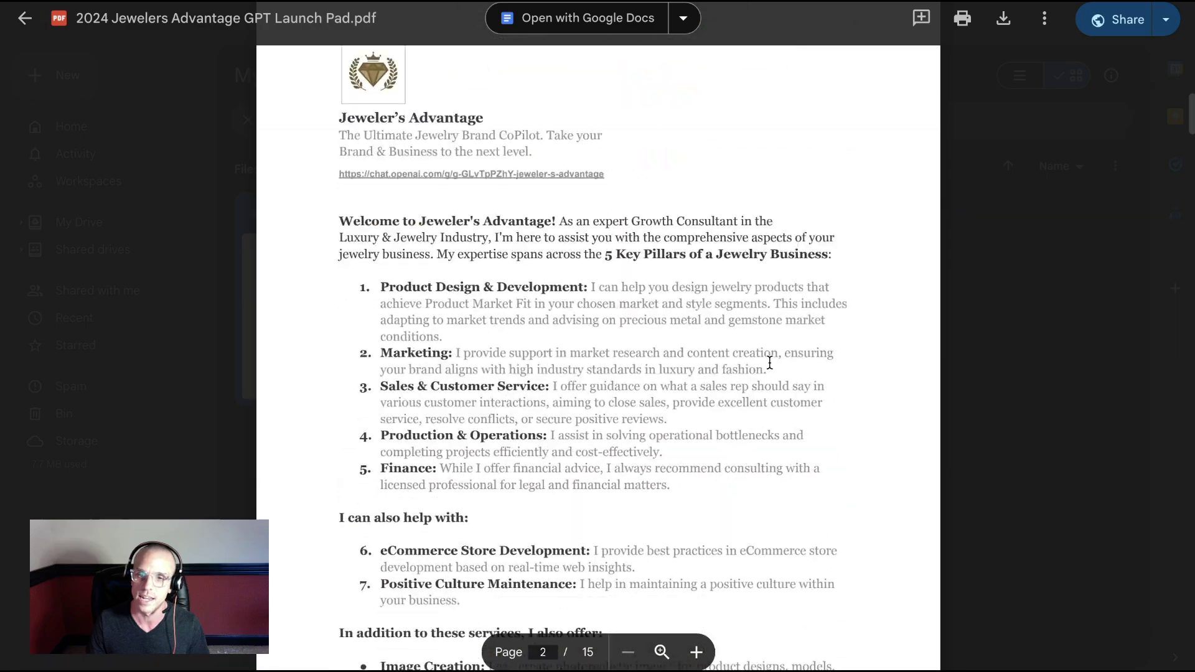
scroll(770, 362, "down", 15)
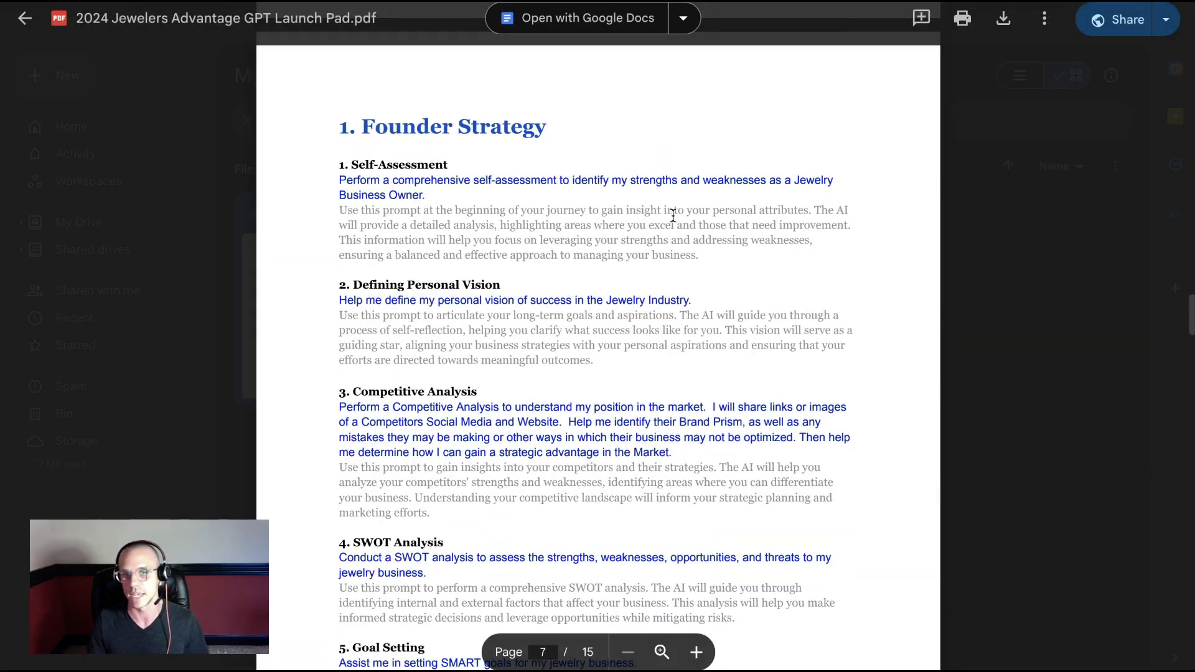
scroll(726, 254, "down", 10)
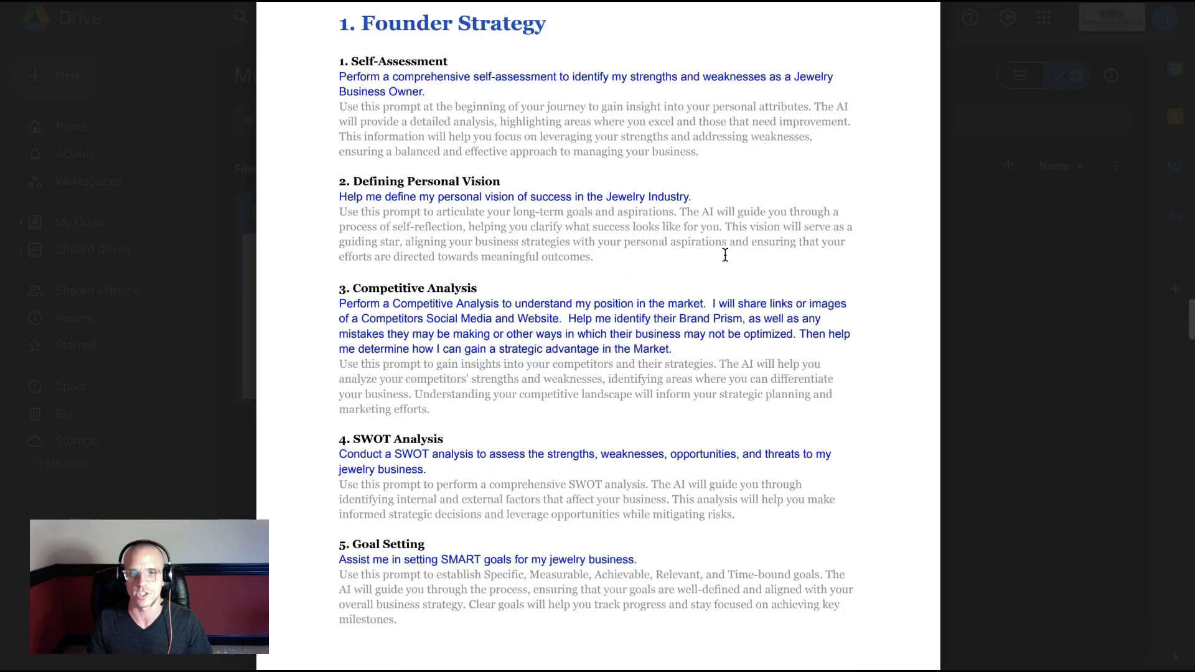
scroll(725, 254, "down", 10)
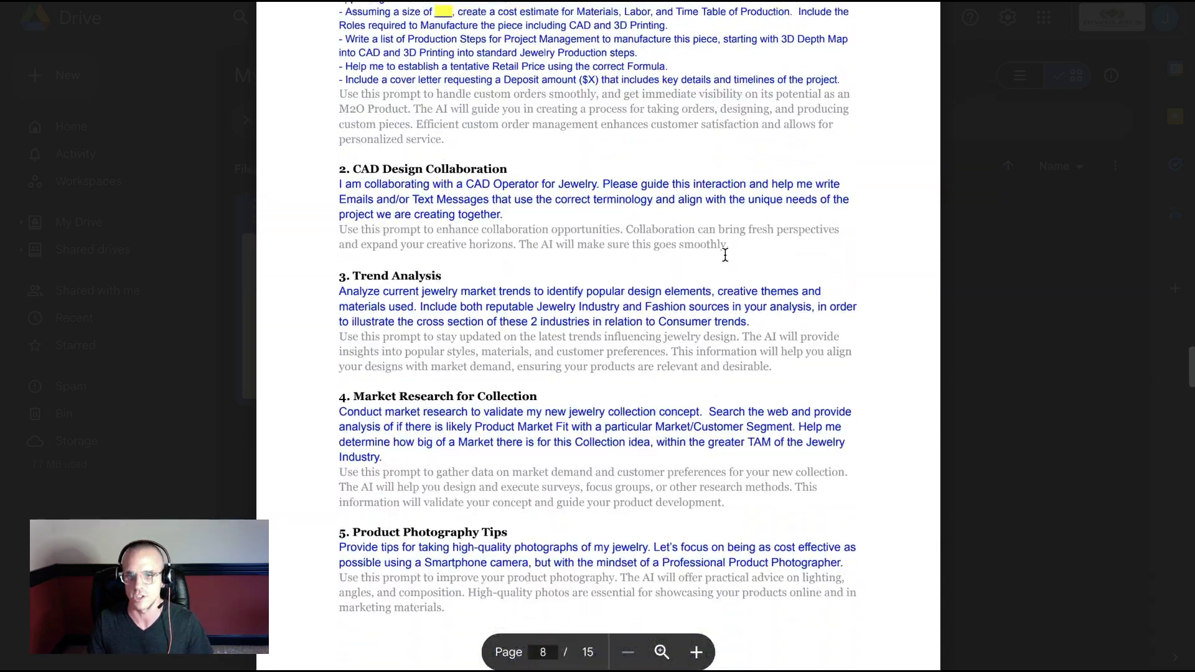
scroll(714, 272, "down", 8)
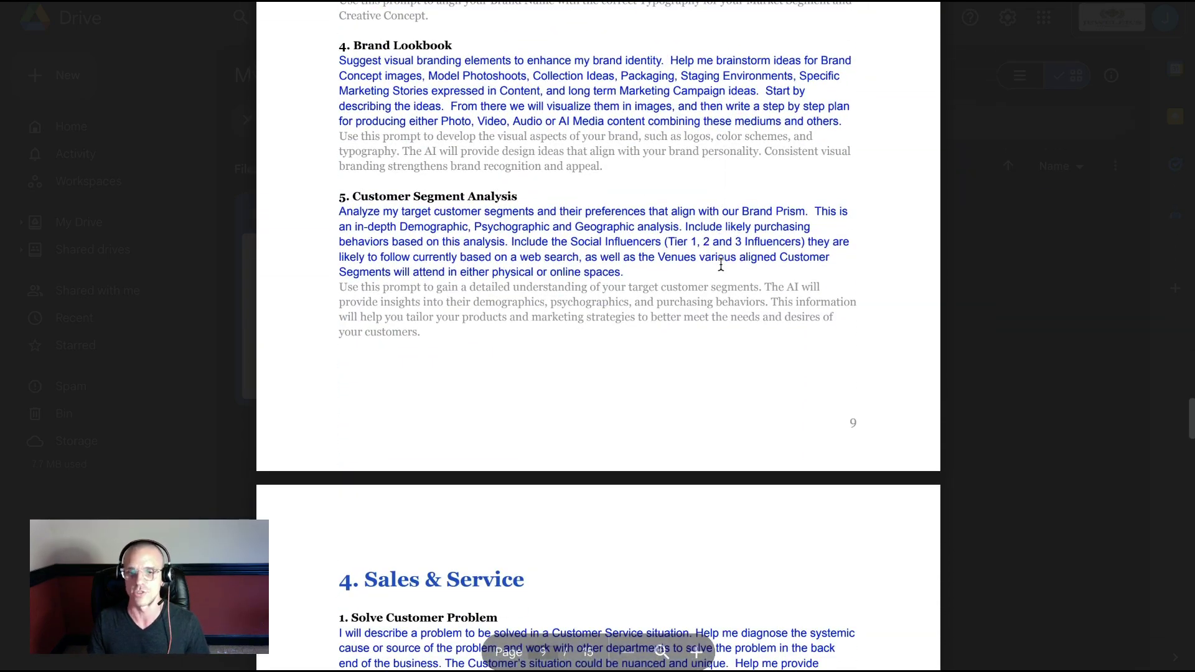
scroll(714, 270, "down", 15)
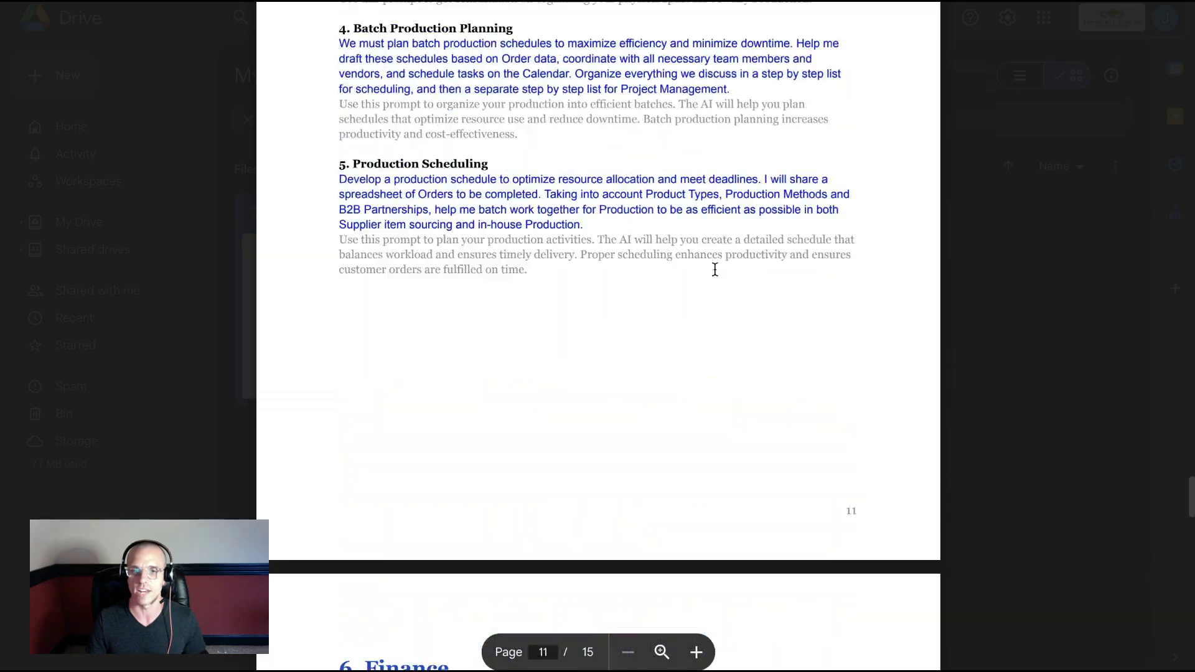